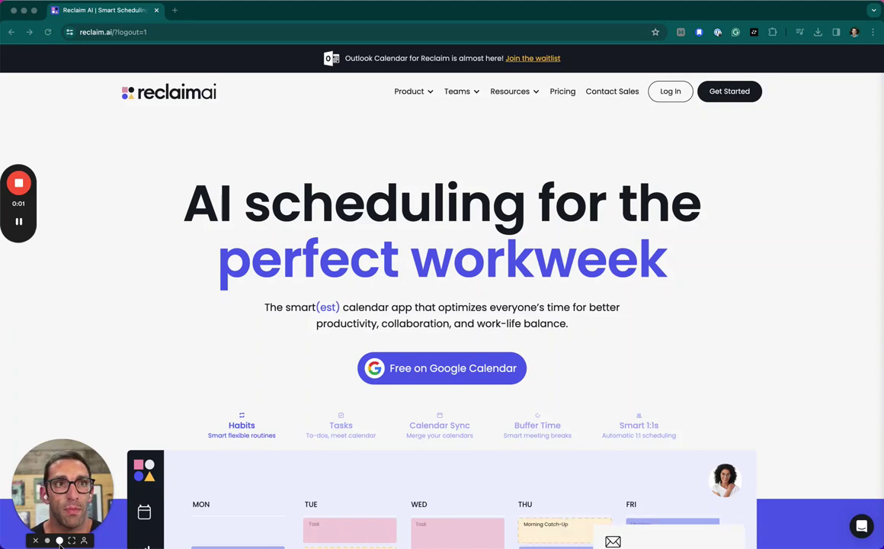
left_click(60, 540)
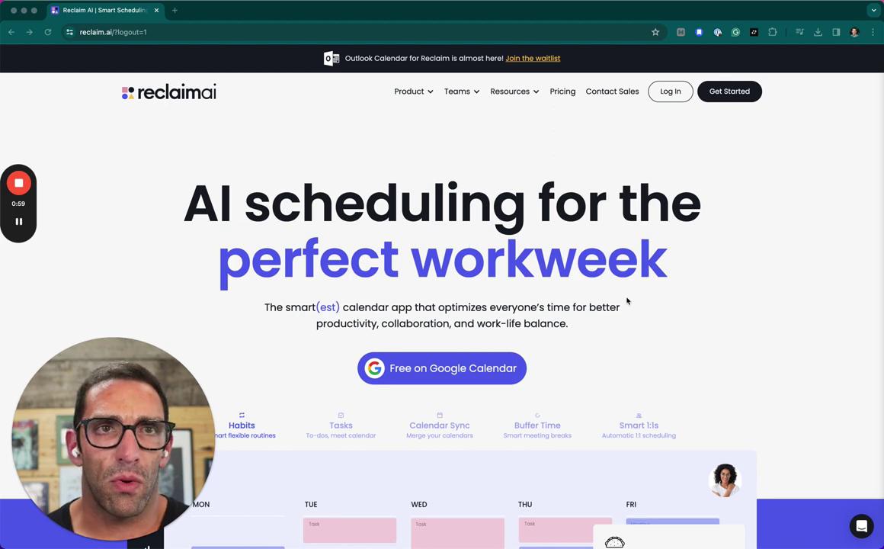
Examine the Reclaim homepage, from the calendar demo and customer logos to the AI assistant and busy-team sections, and return to its beginning
scroll(627, 300, "down", 5)
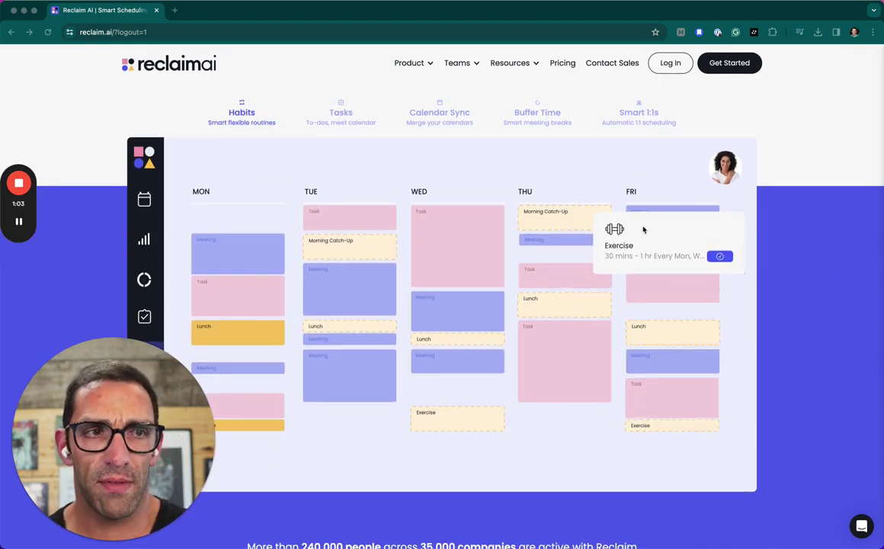
scroll(585, 343, "down", 5)
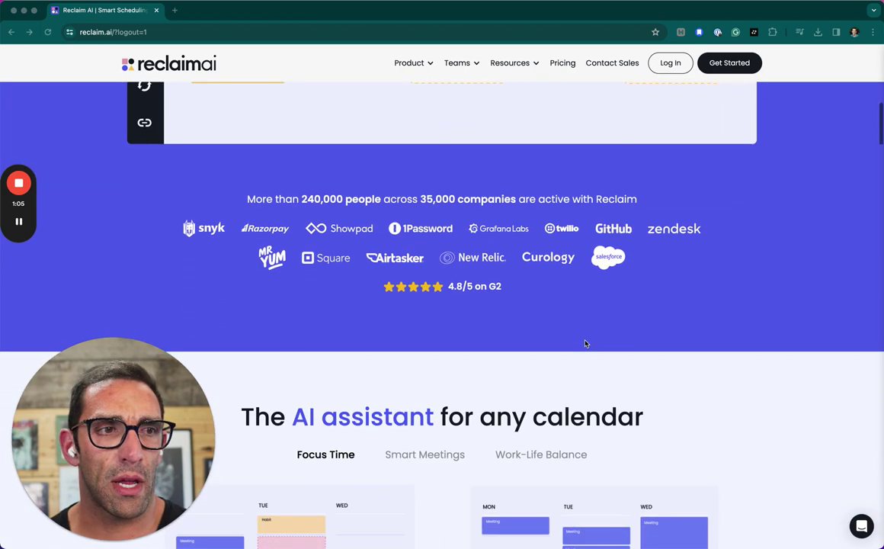
scroll(585, 344, "down", 4)
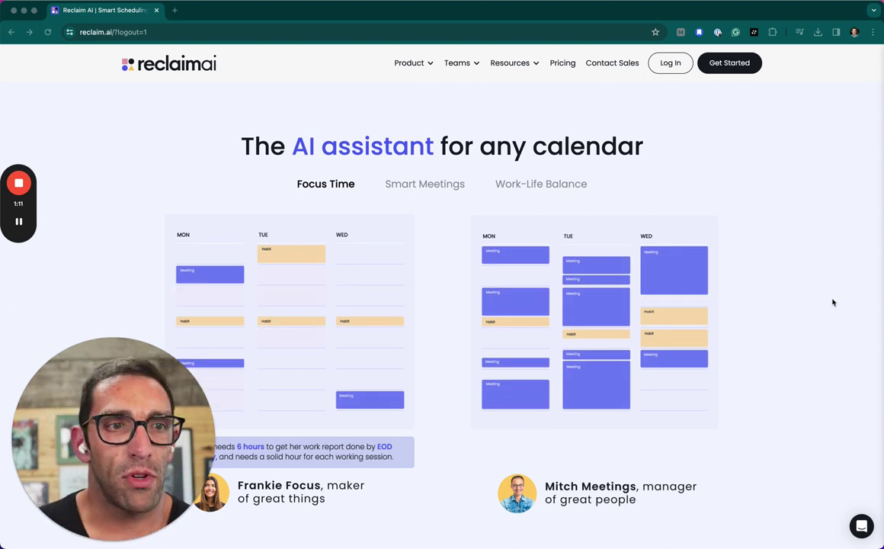
scroll(833, 302, "down", 3)
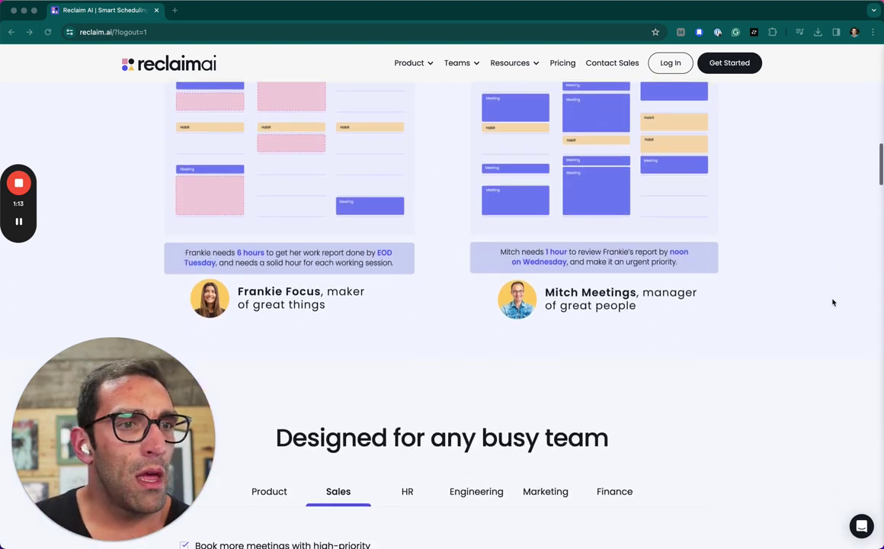
scroll(833, 302, "down", 2)
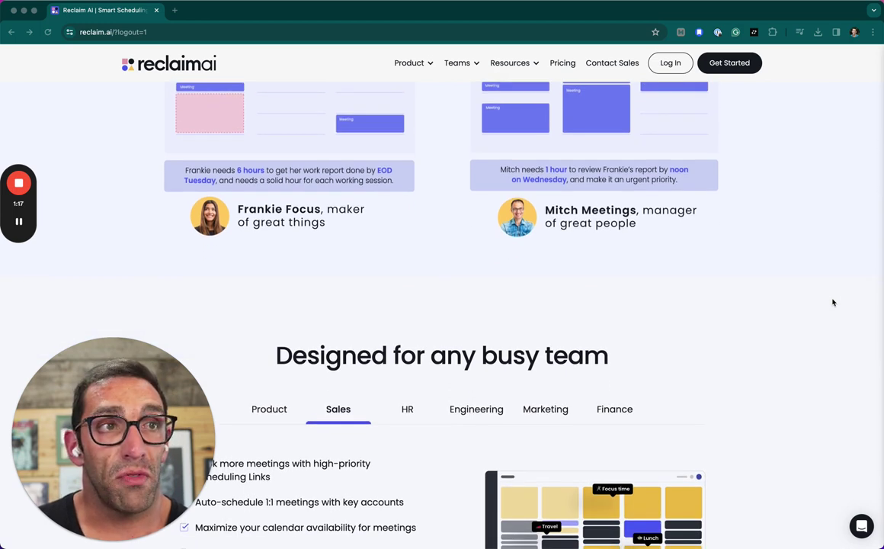
scroll(832, 303, "down", 3)
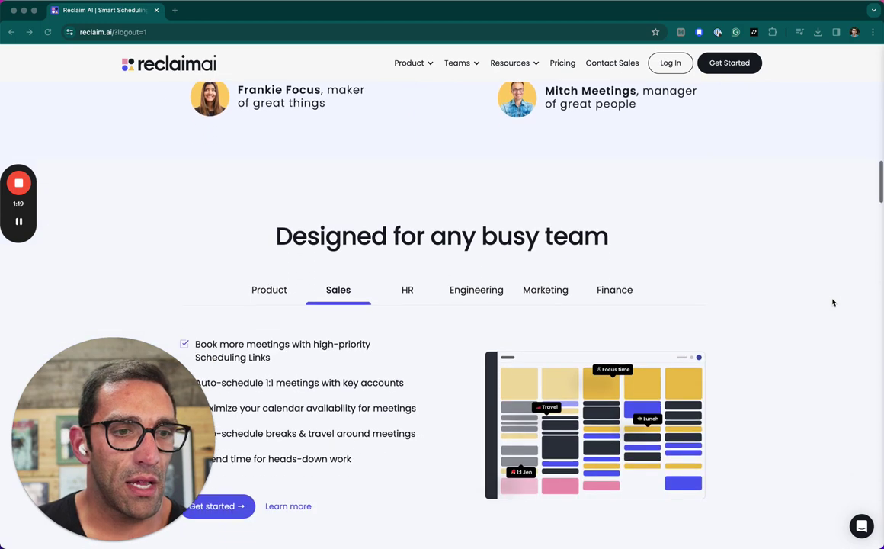
scroll(833, 303, "up", 8)
scroll(832, 303, "up", 10)
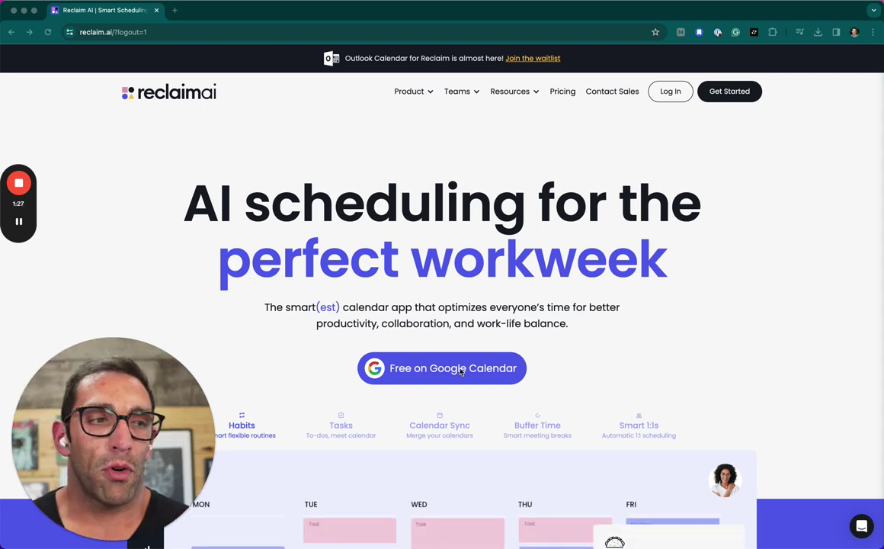
Sign up for the free Google Calendar version of Reclaim with the personal-domain Google account
left_click(403, 375)
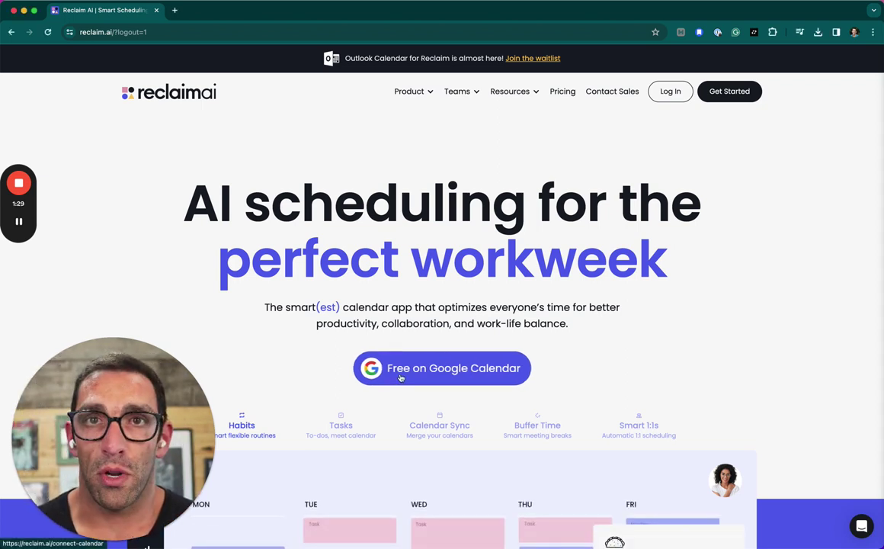
left_click(401, 377)
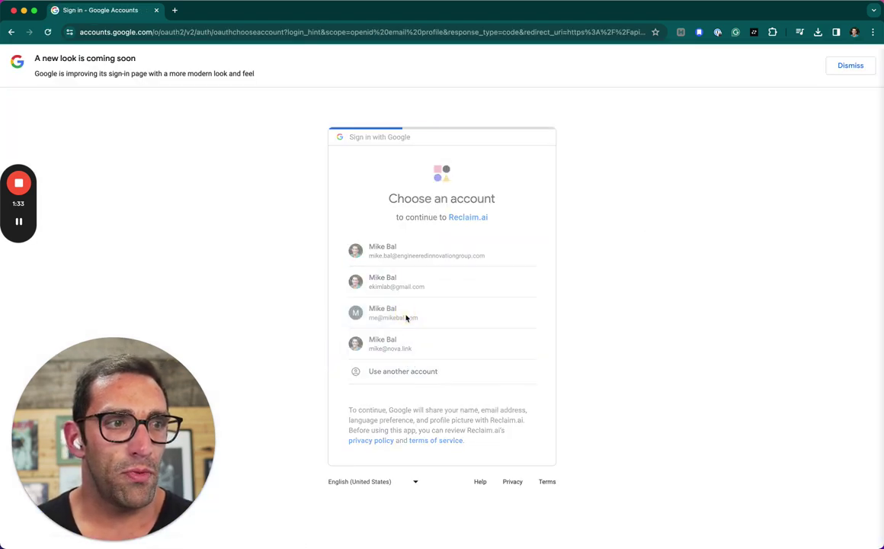
left_click(406, 317)
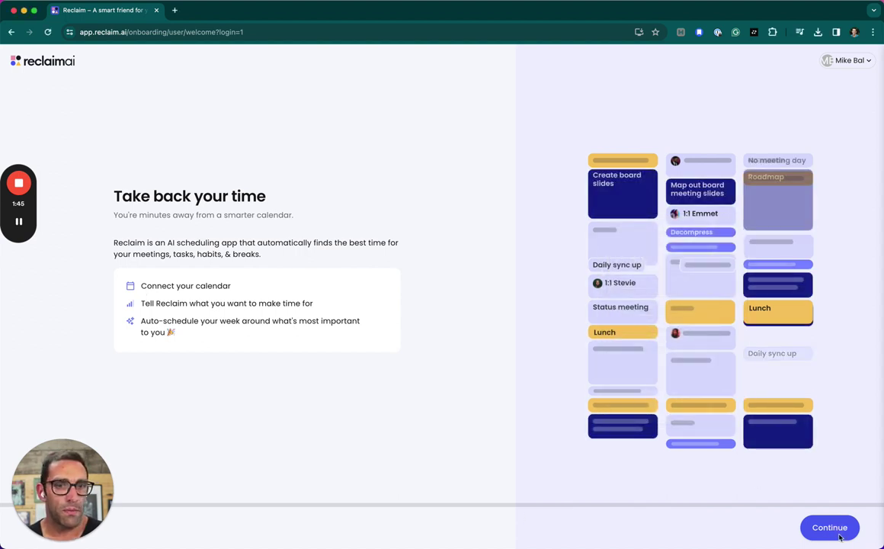
Connect the same Google account's calendar as the work calendar, approve Reclaim's sign-in and access, and proceed to the profile questions
left_click(839, 534)
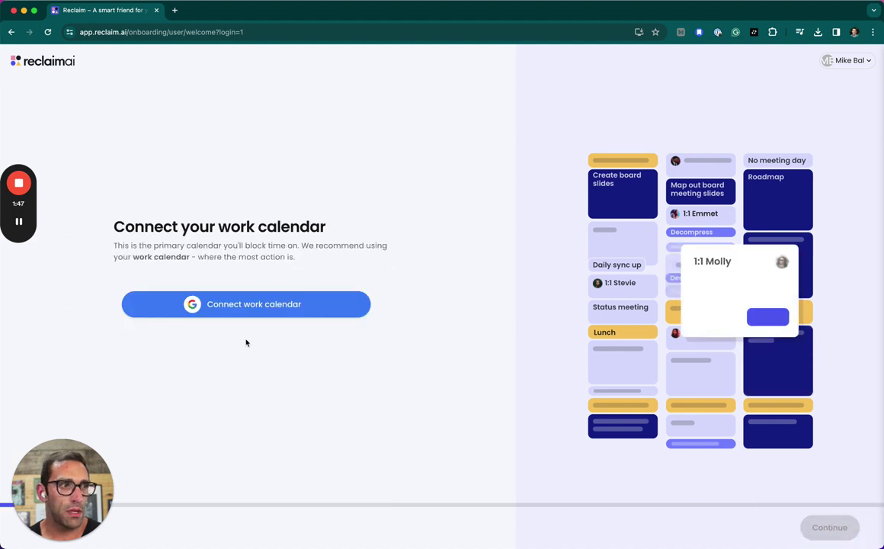
left_click(275, 308)
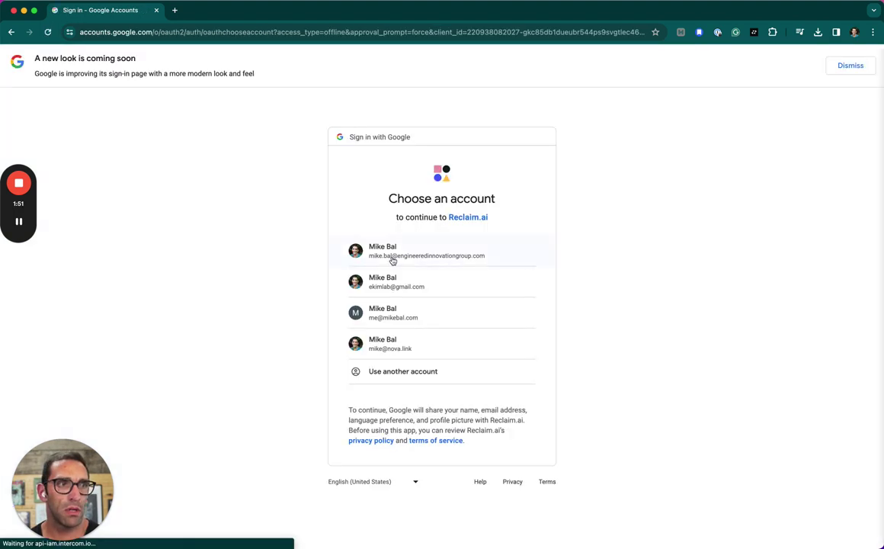
left_click(414, 320)
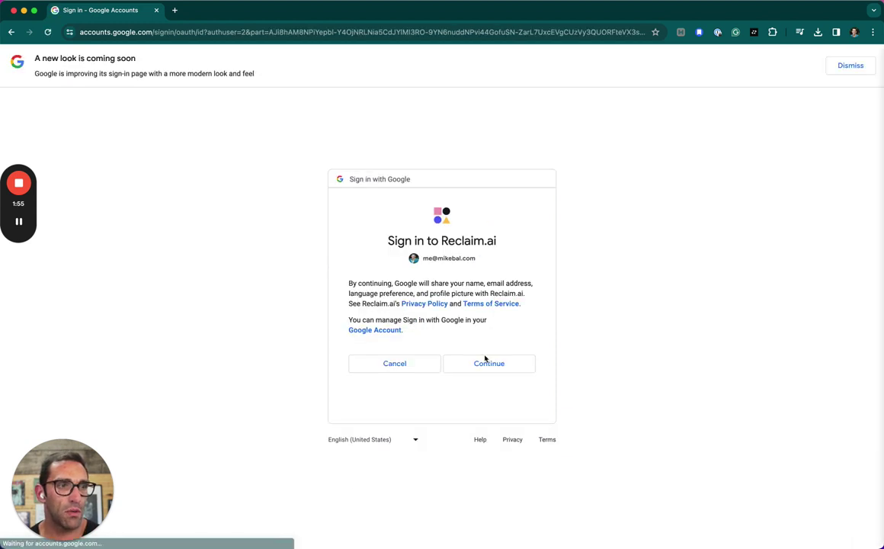
left_click(491, 372)
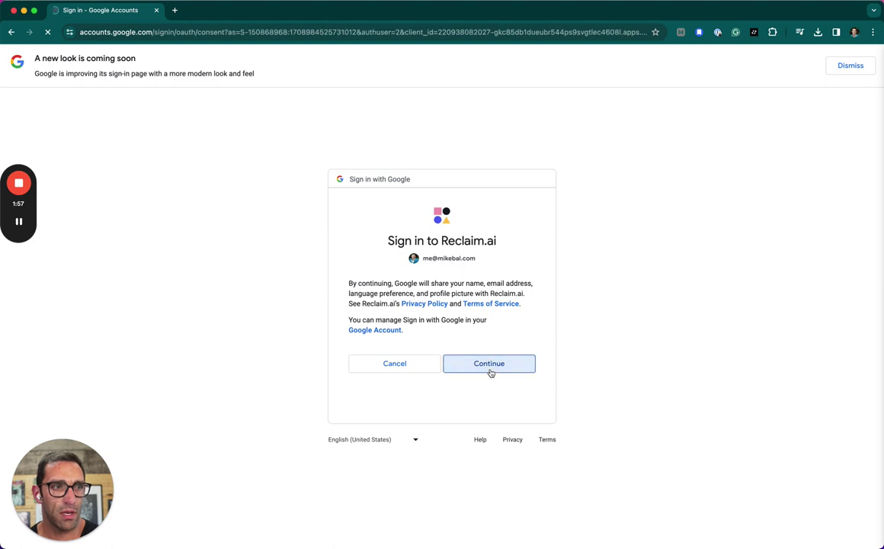
left_click(489, 425)
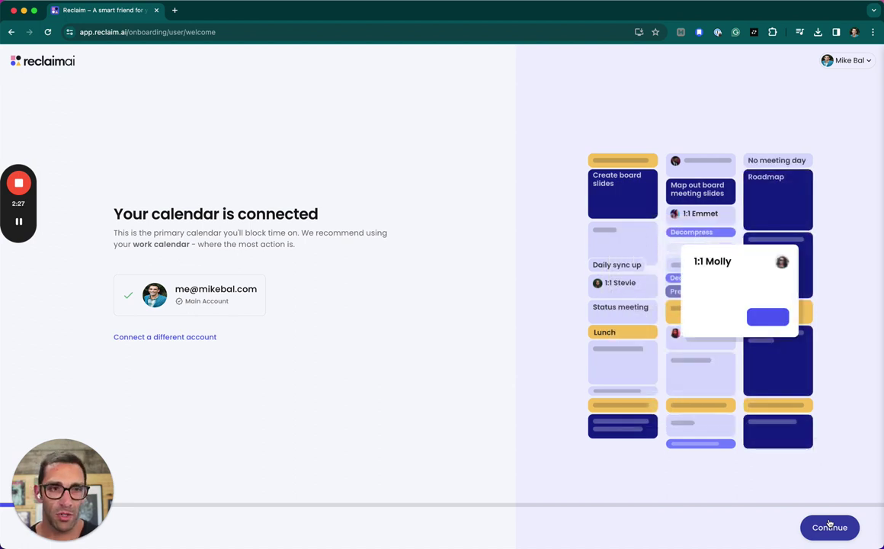
left_click(829, 526)
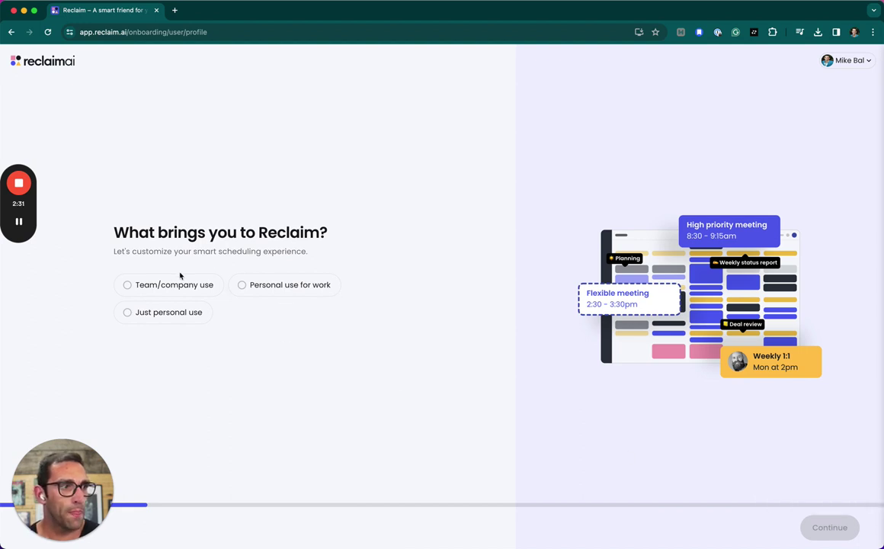
Answer the profile questions with Personal use for work, the Exec role and the Product department
left_click(280, 287)
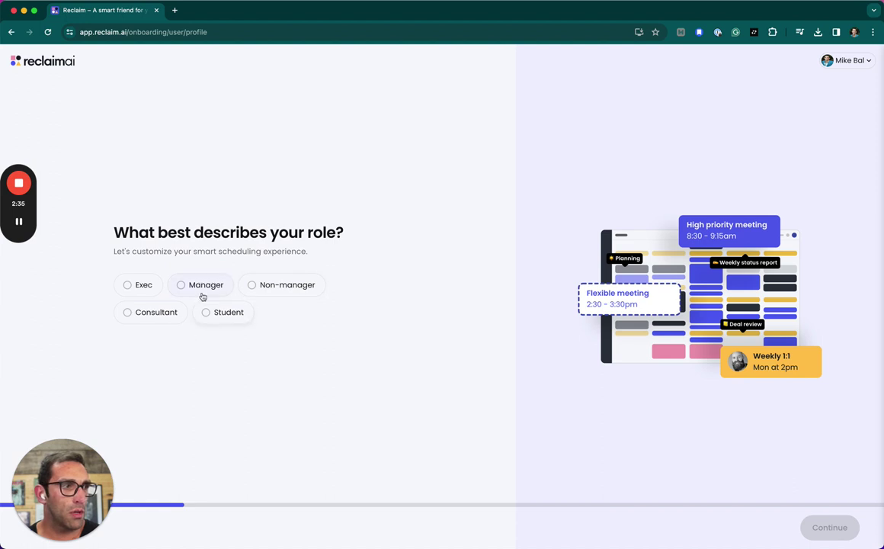
left_click(140, 284)
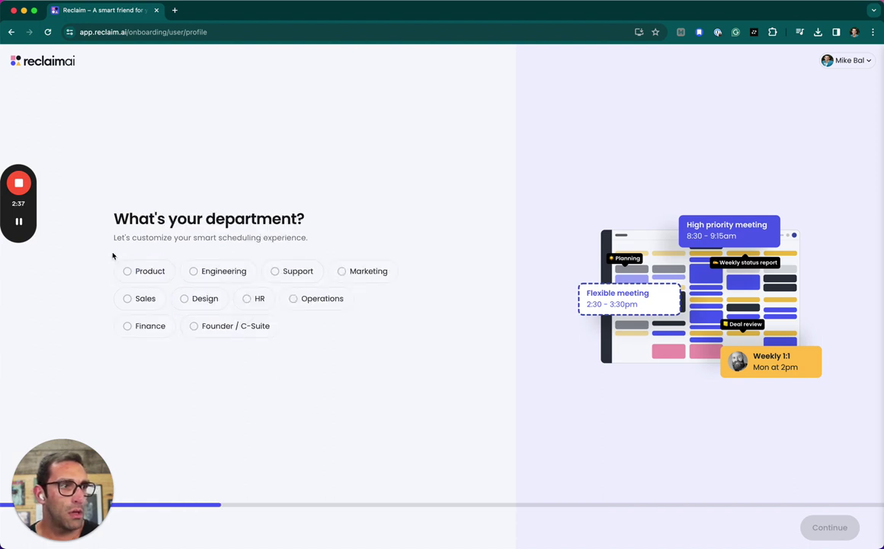
left_click(140, 273)
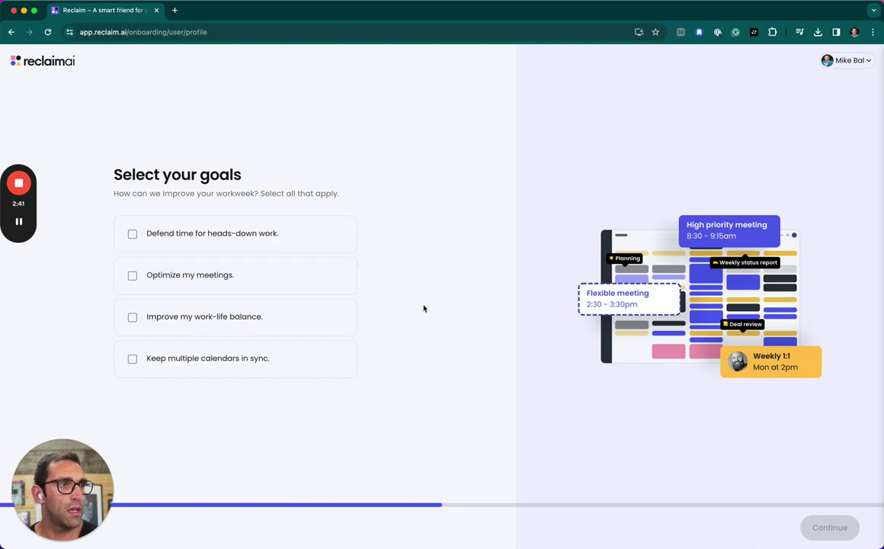
Choose the goals of defending time for heads-down work and improving work-life balance, and proceed to the habits setup
left_click(131, 241)
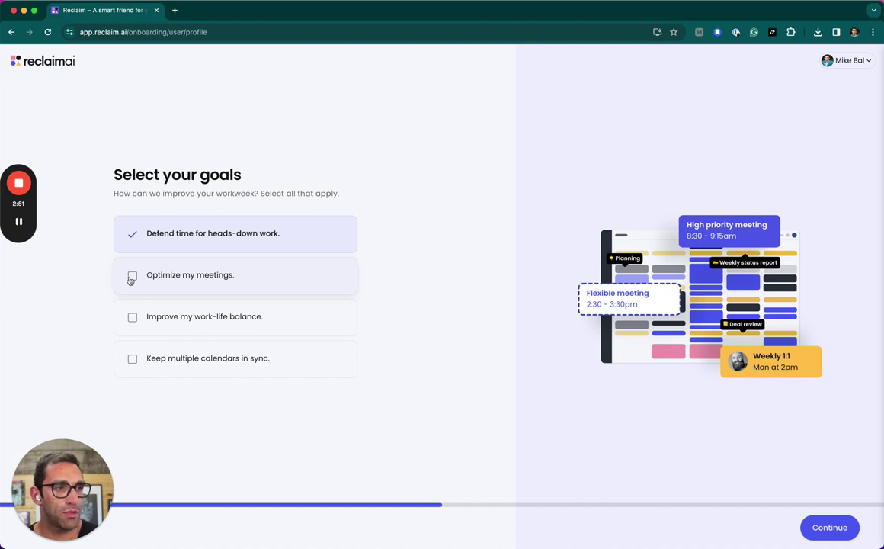
left_click(128, 329)
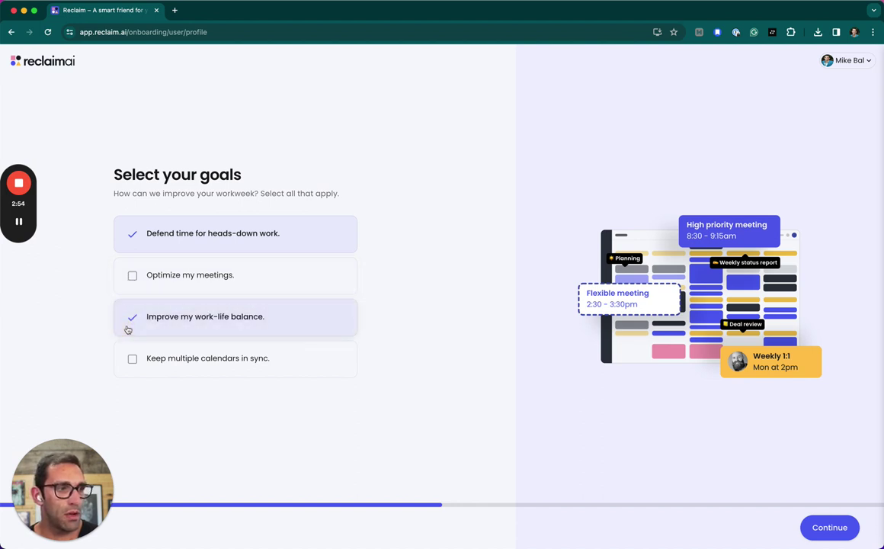
left_click(820, 526)
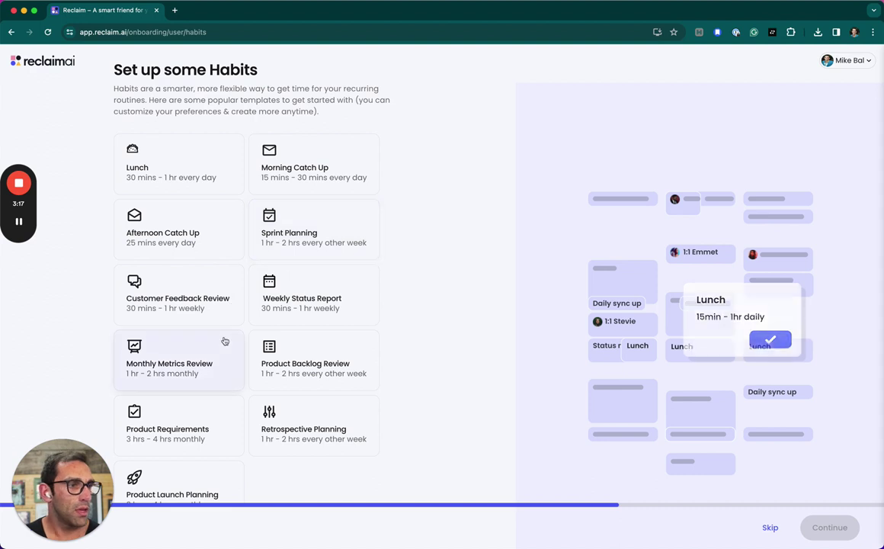
Add the Lunch, Afternoon Catch Up and Customer Feedback Review habit templates and proceed to the buffer time setup
scroll(218, 413, "down", 2)
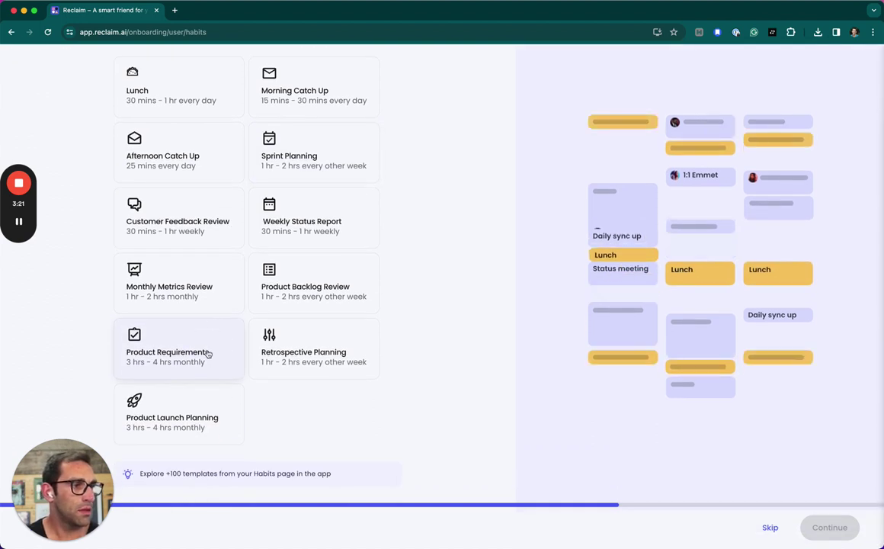
scroll(207, 353, "up", 3)
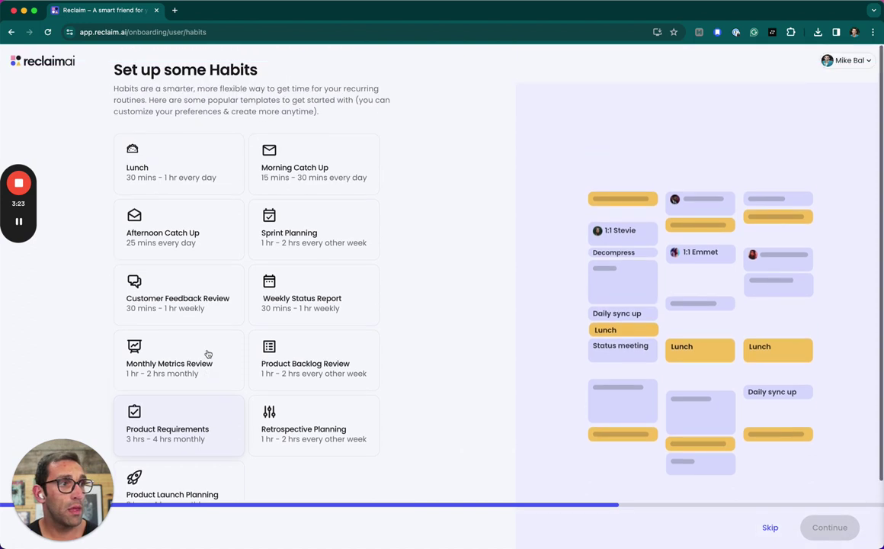
left_click(196, 177)
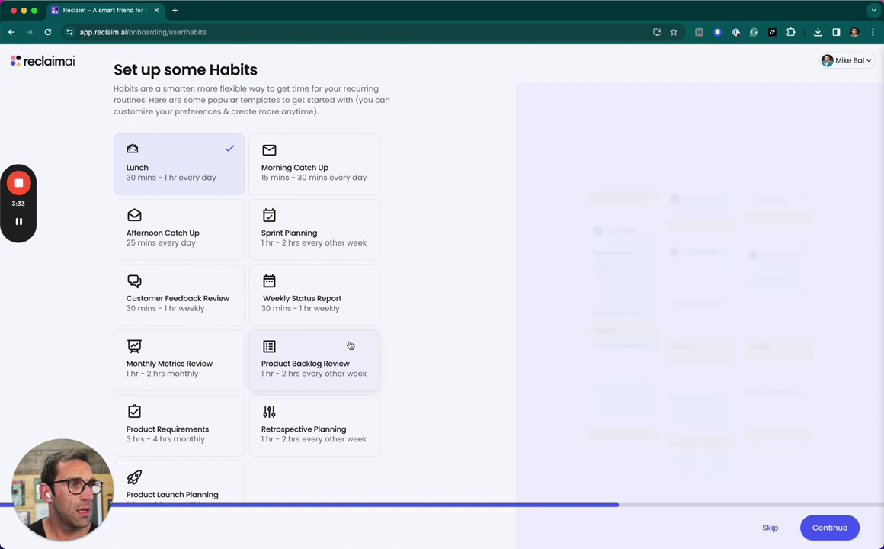
left_click(204, 226)
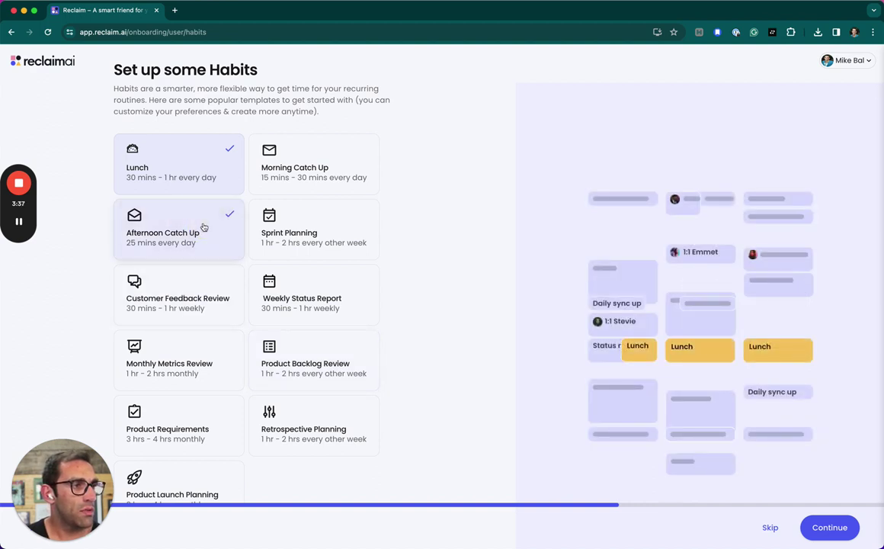
left_click(211, 320)
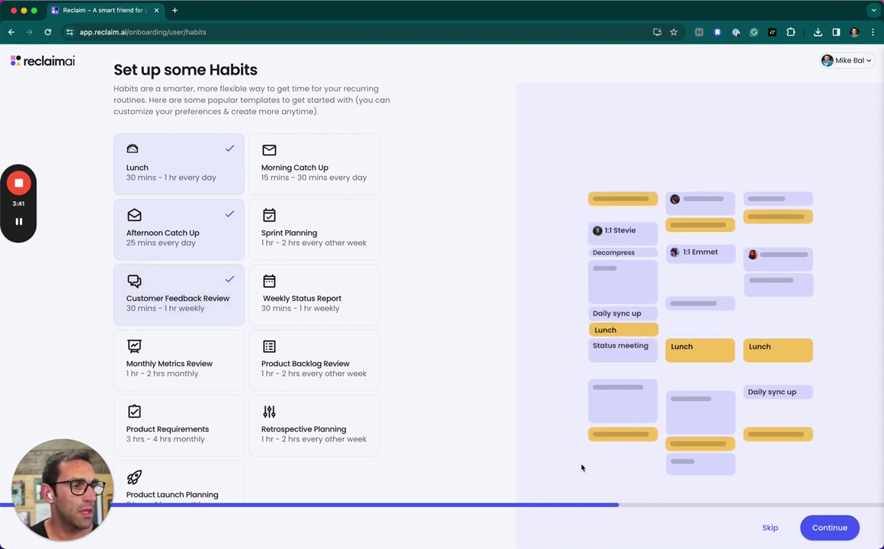
left_click(842, 530)
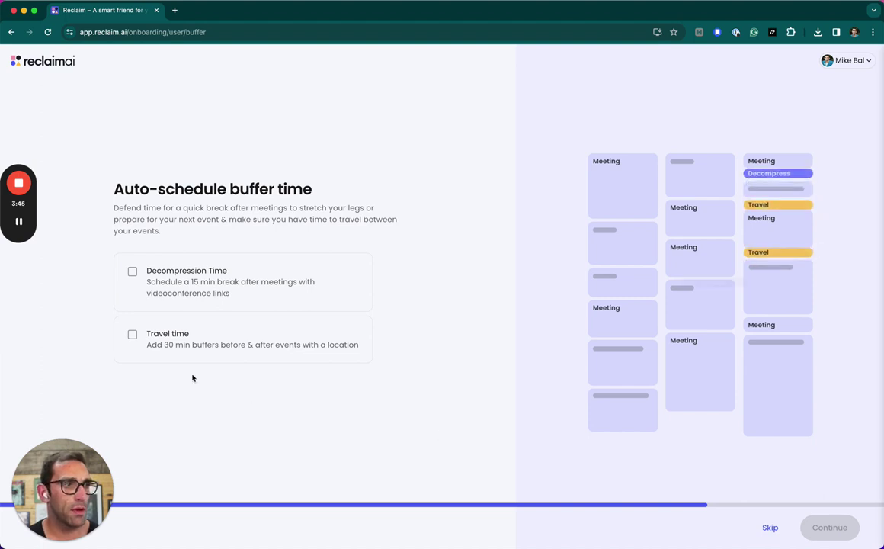
Enable Decompression Time as the auto-scheduled buffer and finish onboarding without inviting any team members
left_click(204, 272)
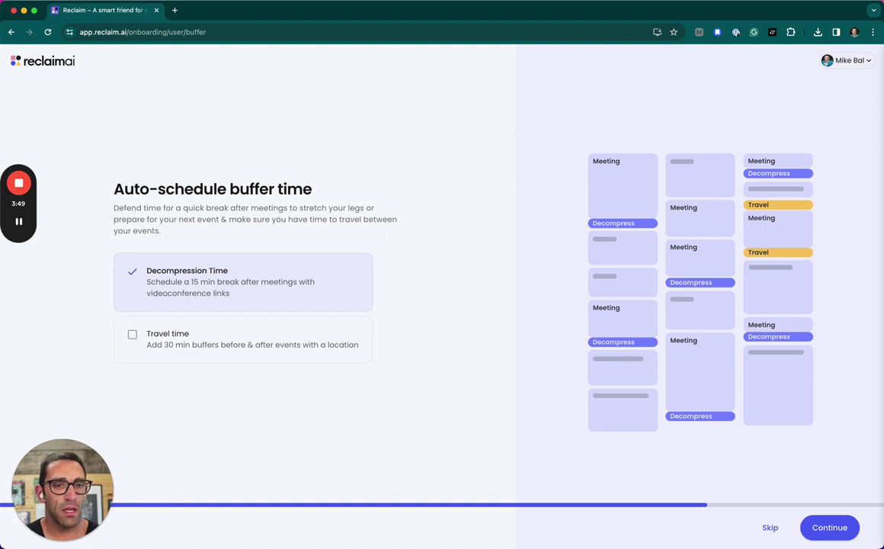
left_click(828, 526)
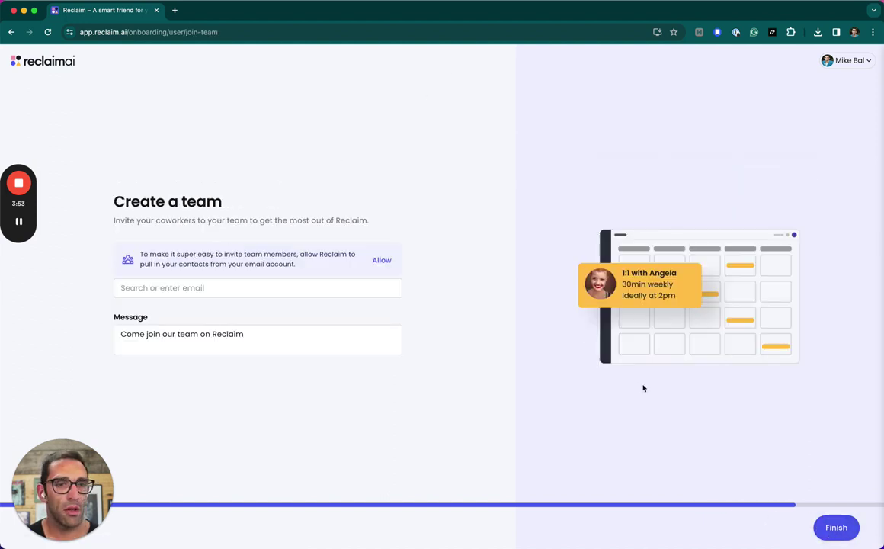
left_click(846, 529)
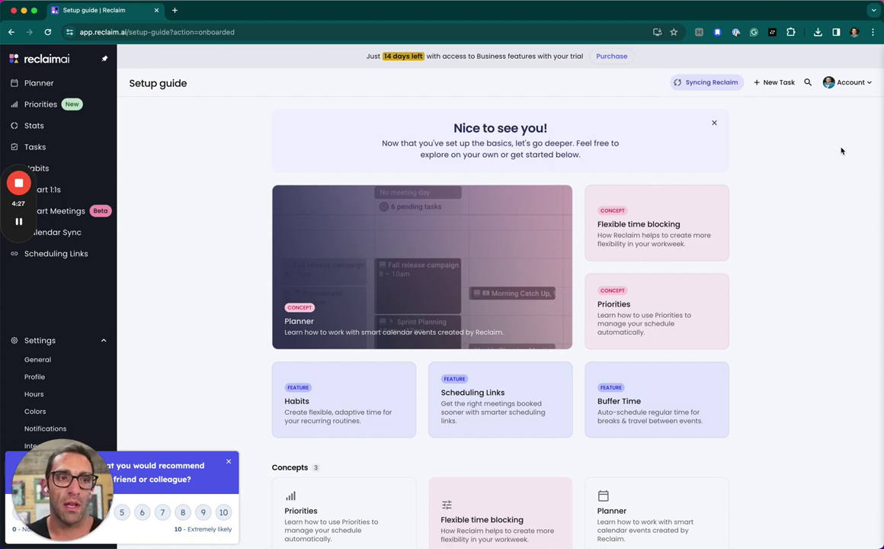
Dismiss the recommendation survey on the setup guide and open the Priorities page
left_click(228, 461)
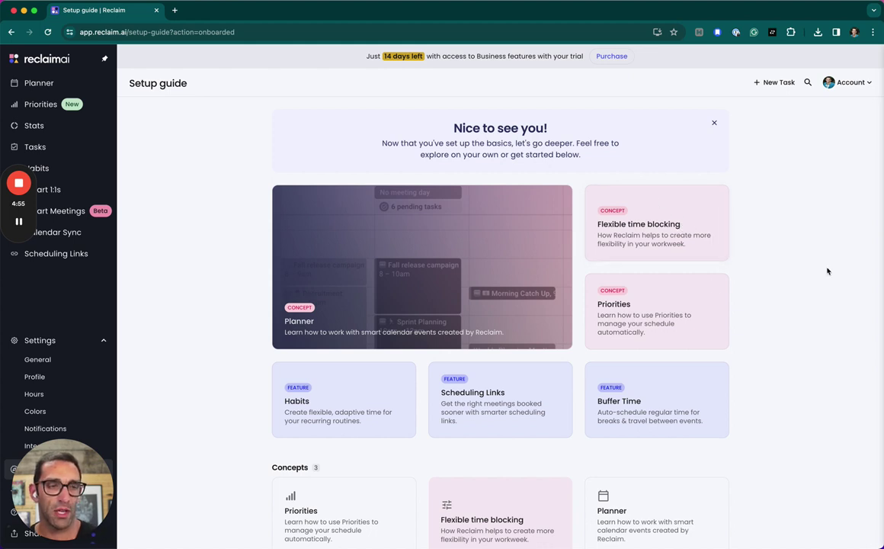
scroll(827, 270, "down", 3)
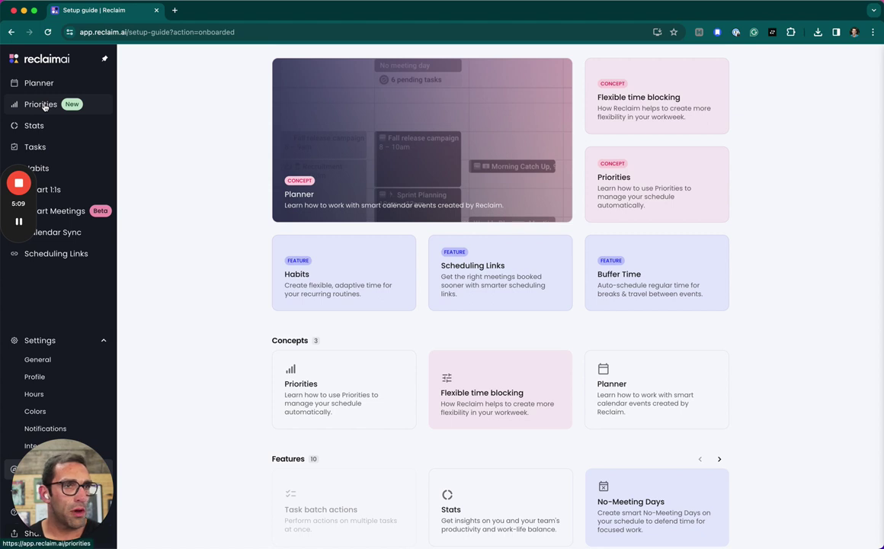
left_click(44, 105)
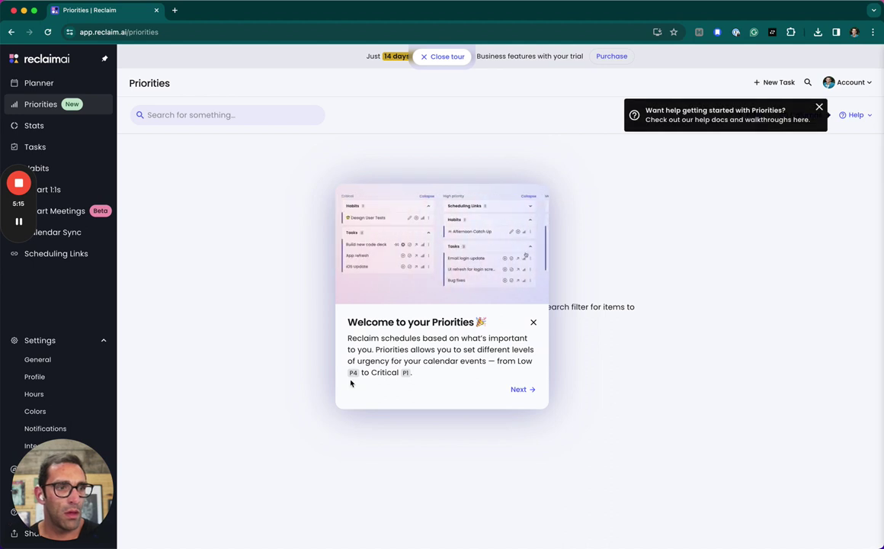
Go through the Priorities tour up to the Up Next for Tasks tip and close the tip
left_click(521, 391)
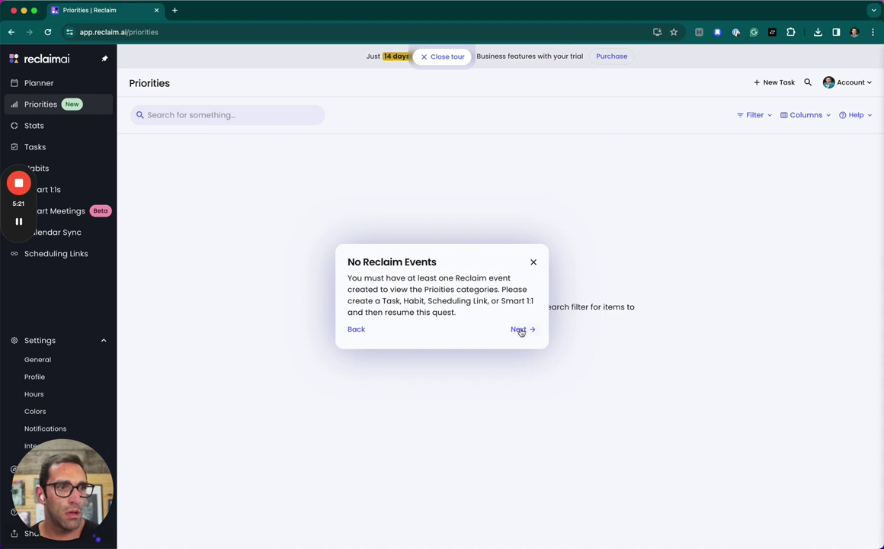
left_click(520, 329)
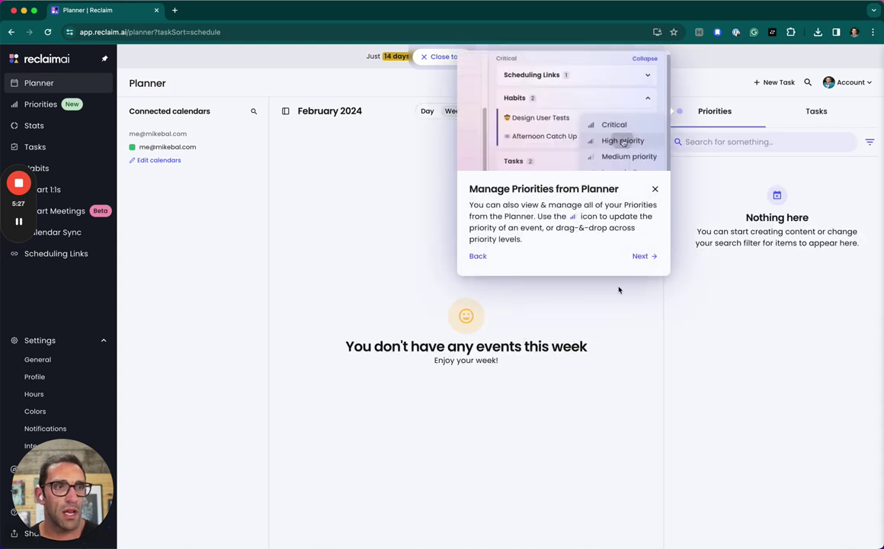
left_click(642, 254)
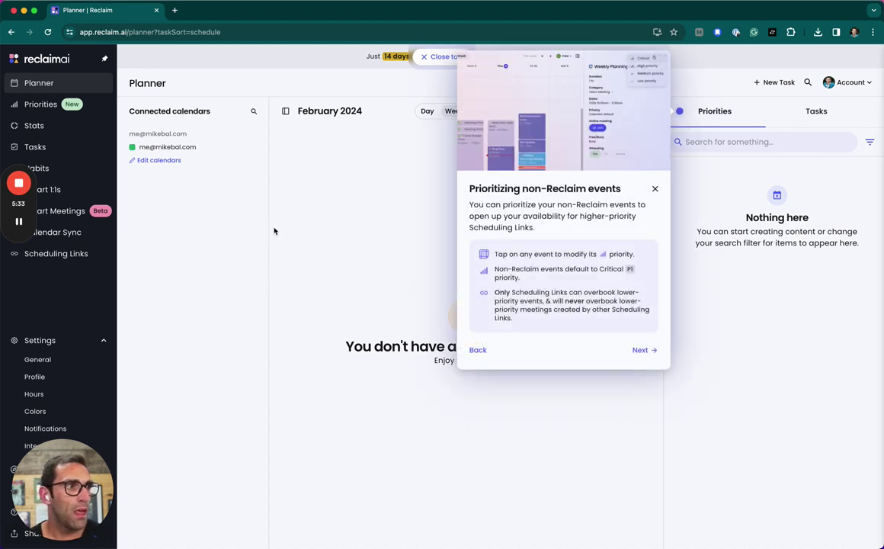
left_click(646, 349)
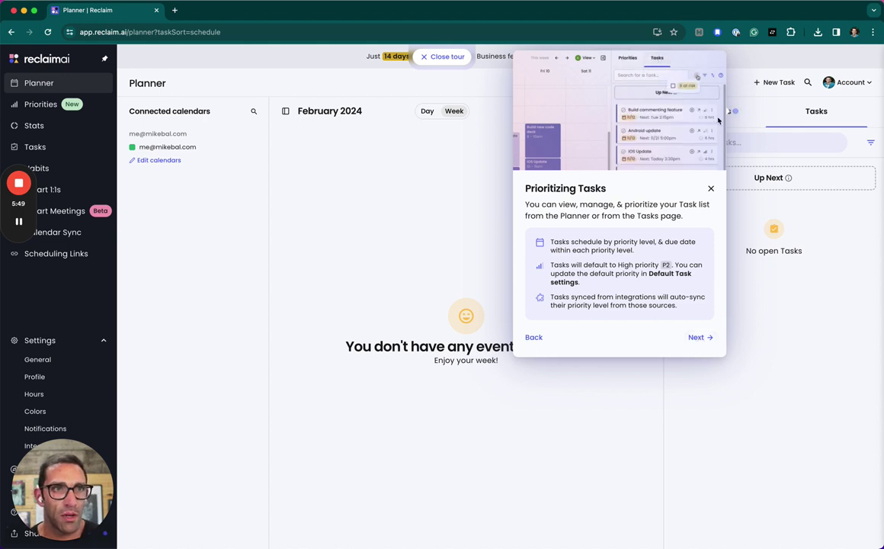
left_click(699, 337)
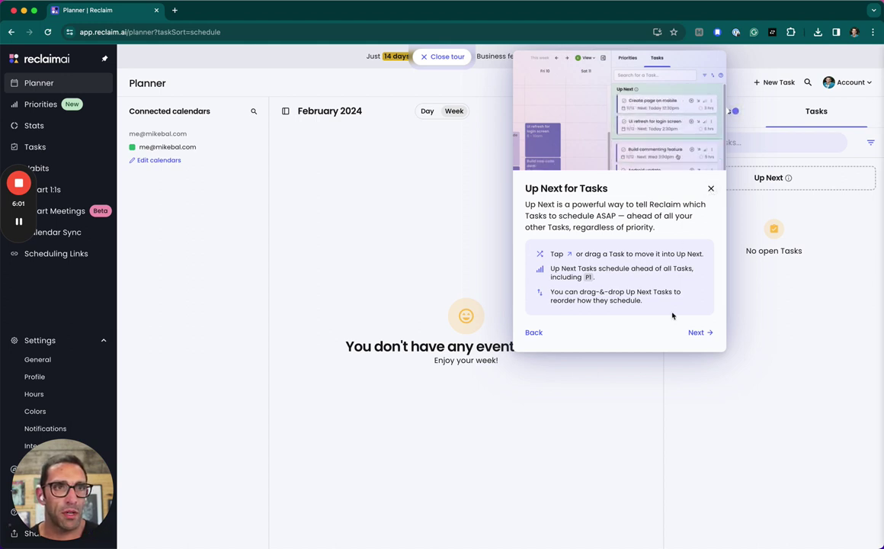
left_click(710, 188)
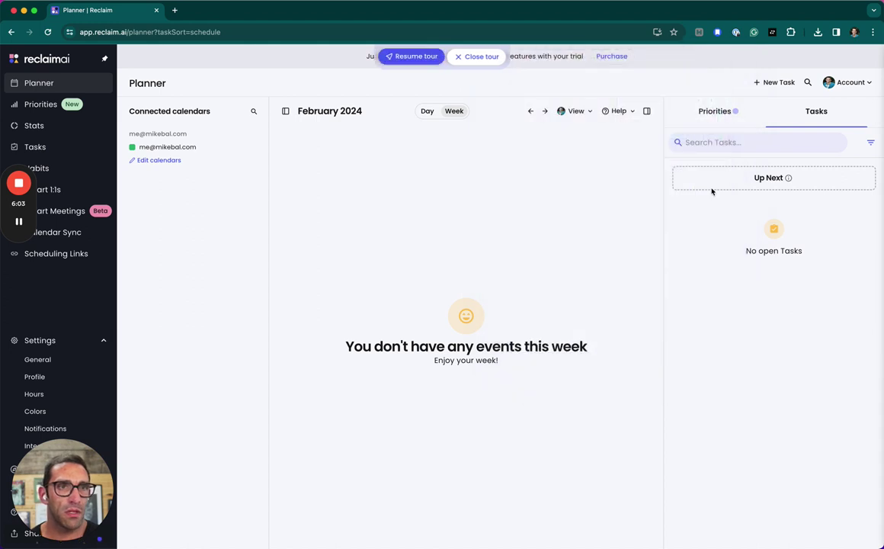
left_click(735, 111)
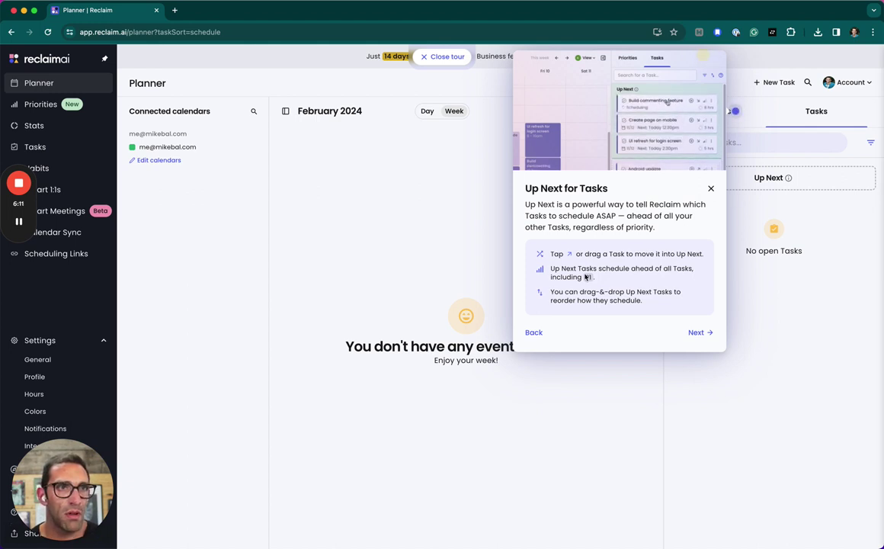
left_click(711, 188)
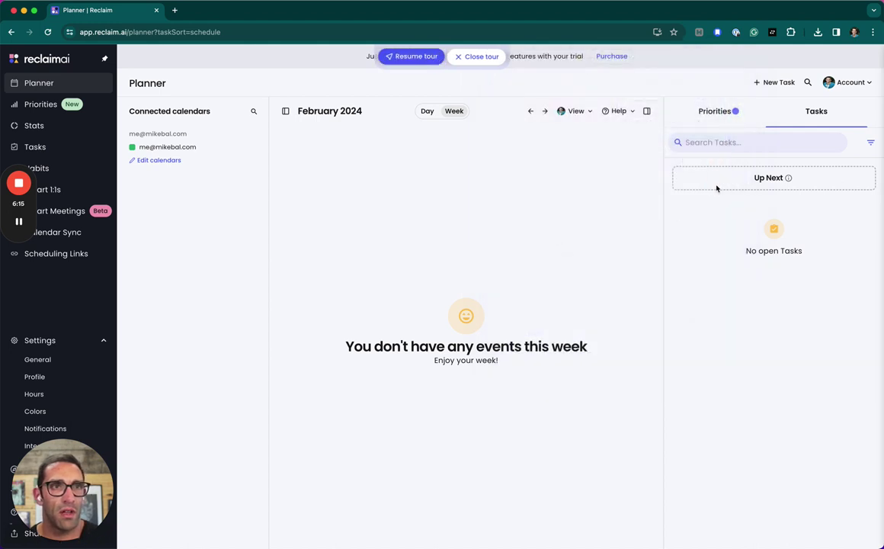
left_click(735, 112)
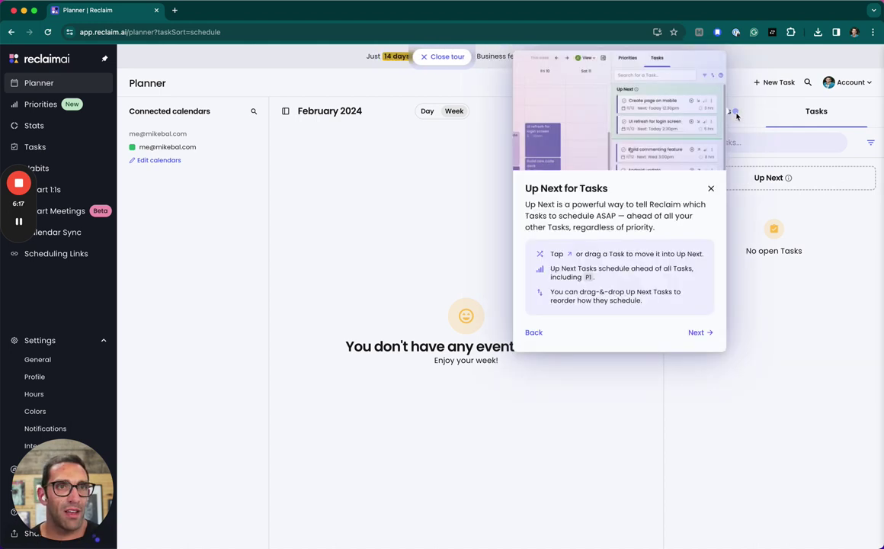
left_click(711, 190)
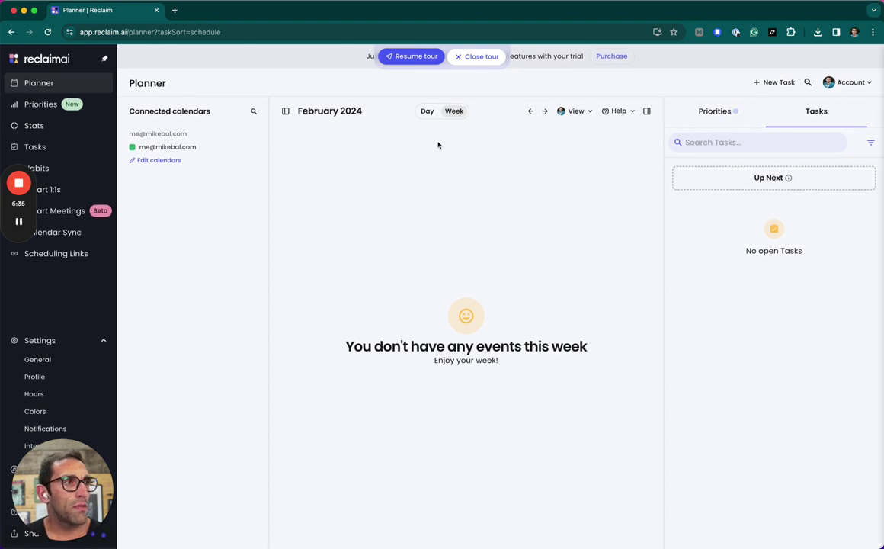
Look over the Priorities page, the current week in the Planner and the Stats page
left_click(37, 105)
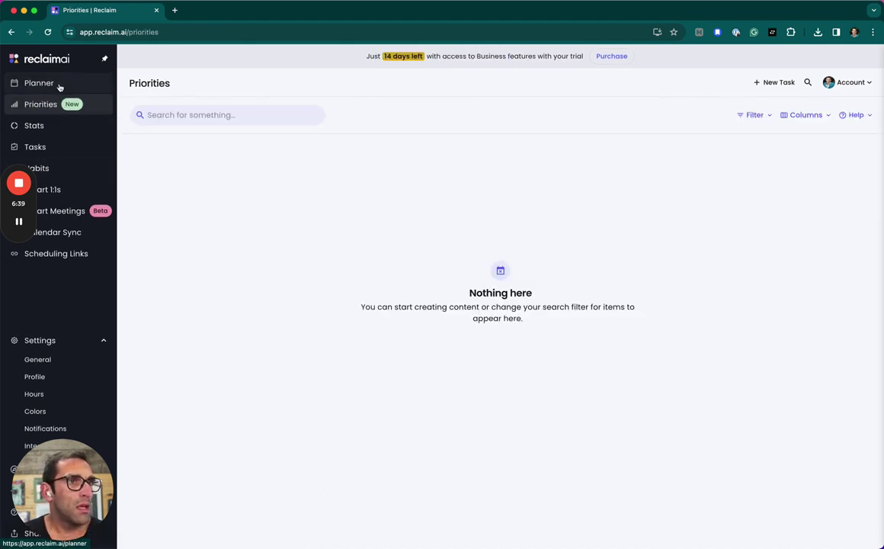
left_click(48, 86)
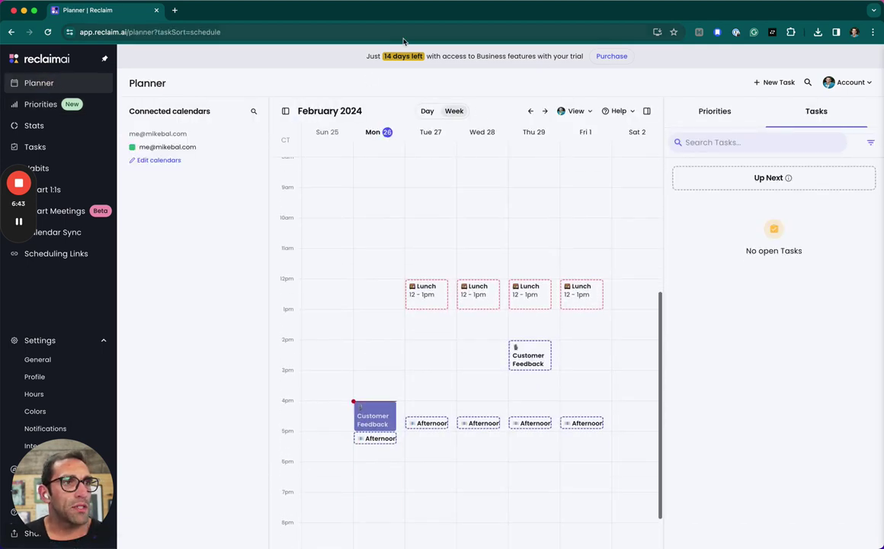
left_click(40, 126)
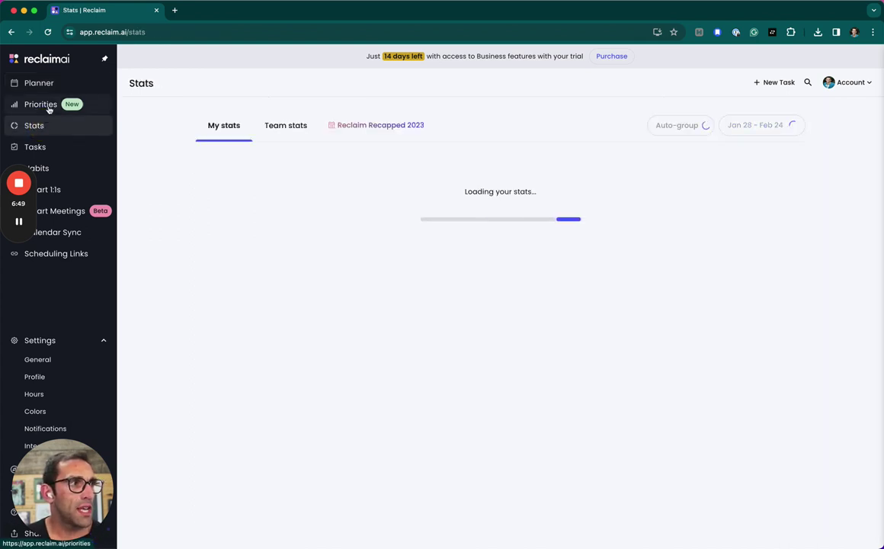
left_click(35, 207)
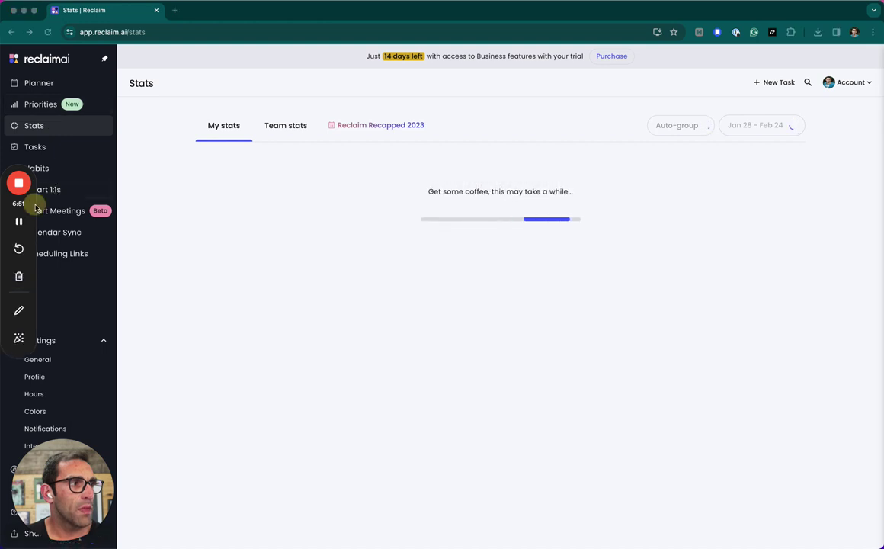
left_click_drag(35, 207, 54, 368)
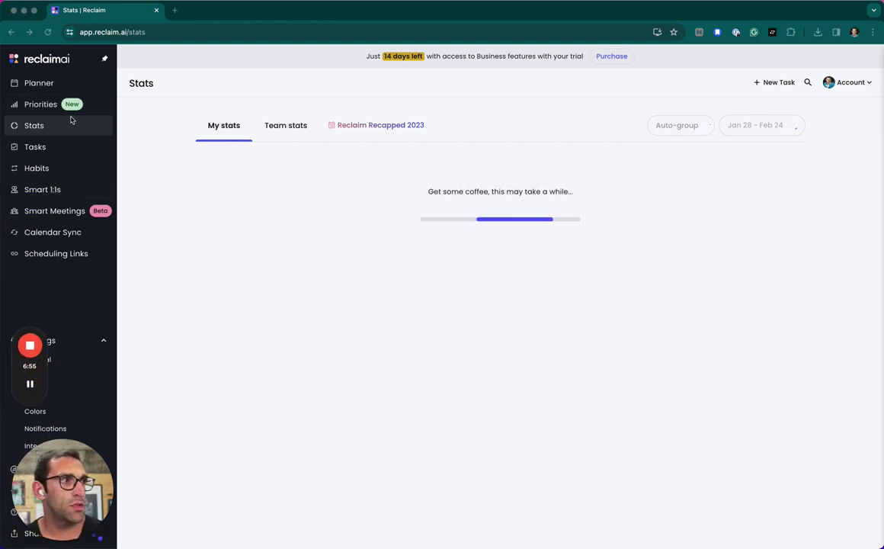
Start a new habit with Critical priority, keeping Solo work as its category
left_click(38, 167)
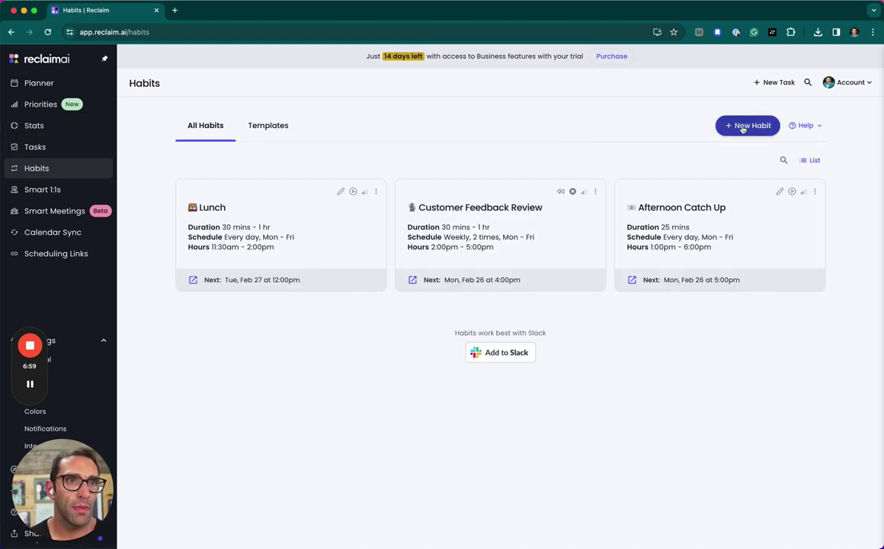
left_click(742, 126)
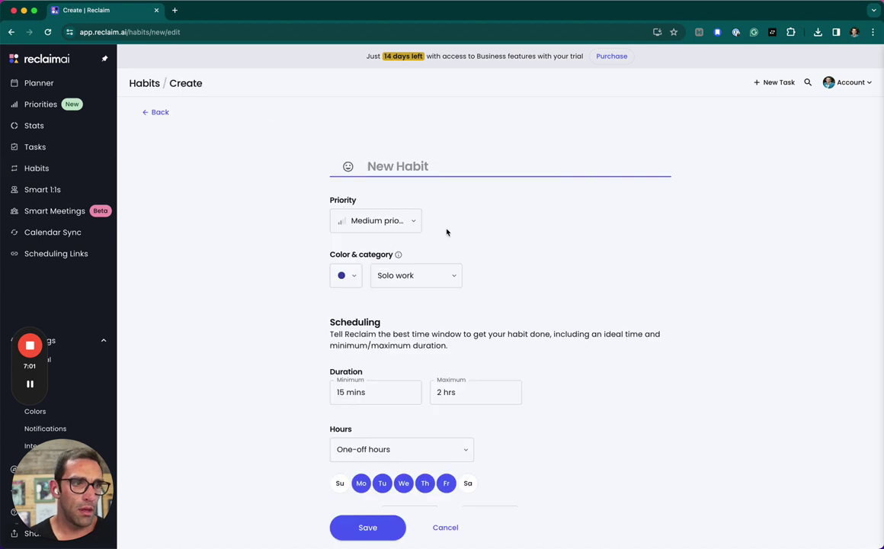
left_click(413, 222)
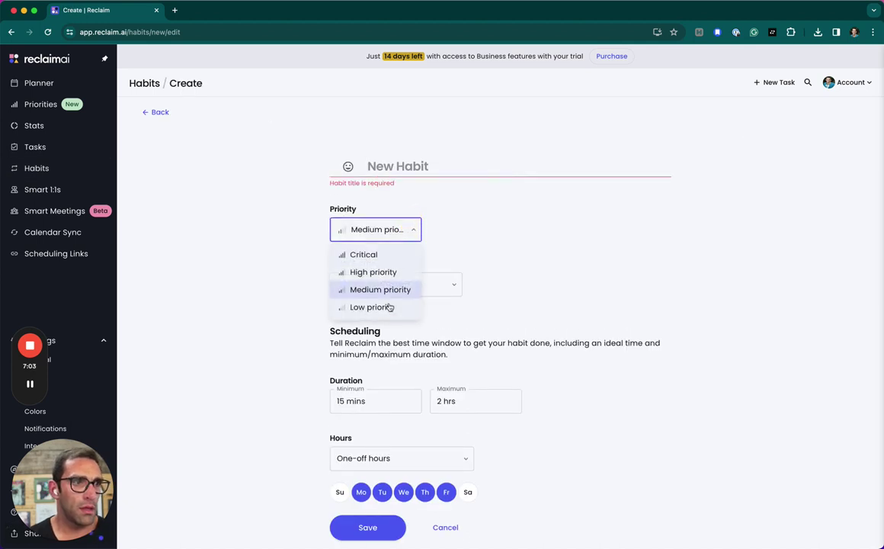
left_click(375, 254)
left_click(436, 290)
left_click(434, 289)
left_click(435, 289)
left_click(538, 288)
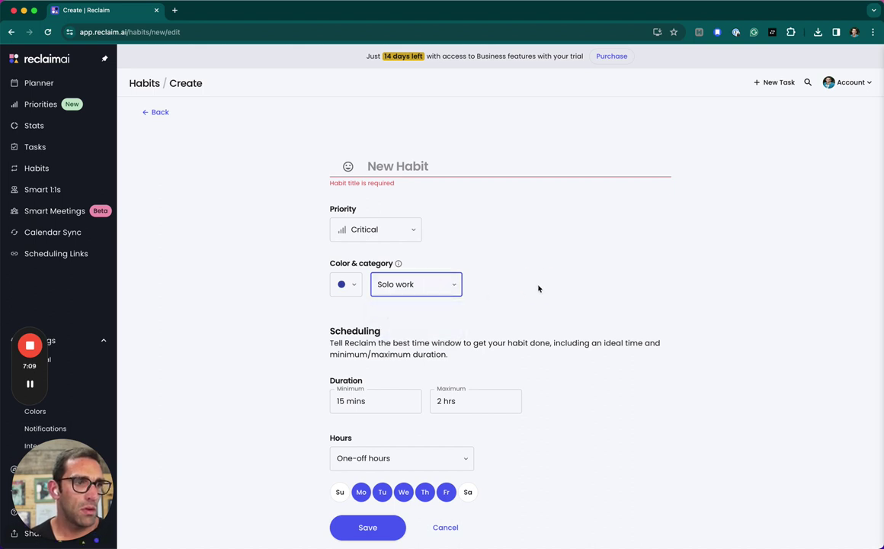
Set the habit's minimum duration to 2 hrs and its maximum to 3 hrs
scroll(538, 288, "down", 5)
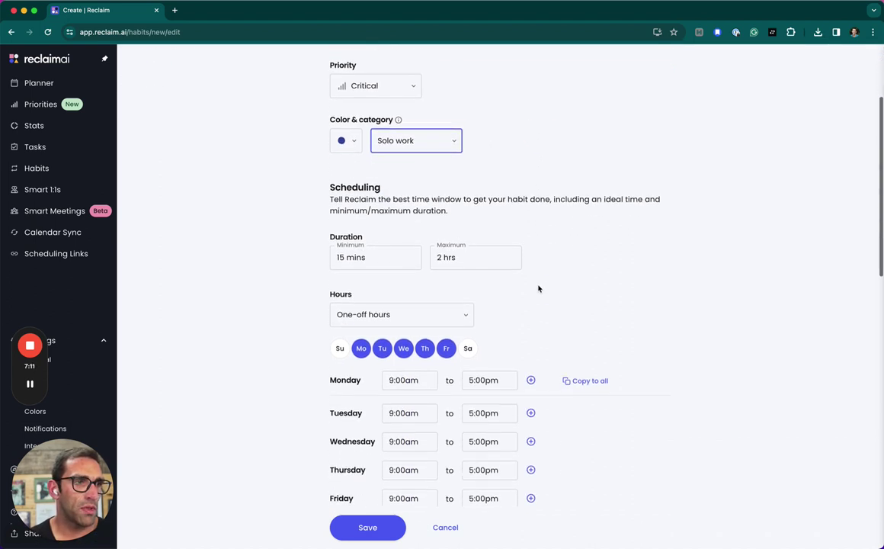
left_click(386, 257)
type("2")
left_click(467, 256)
type("3")
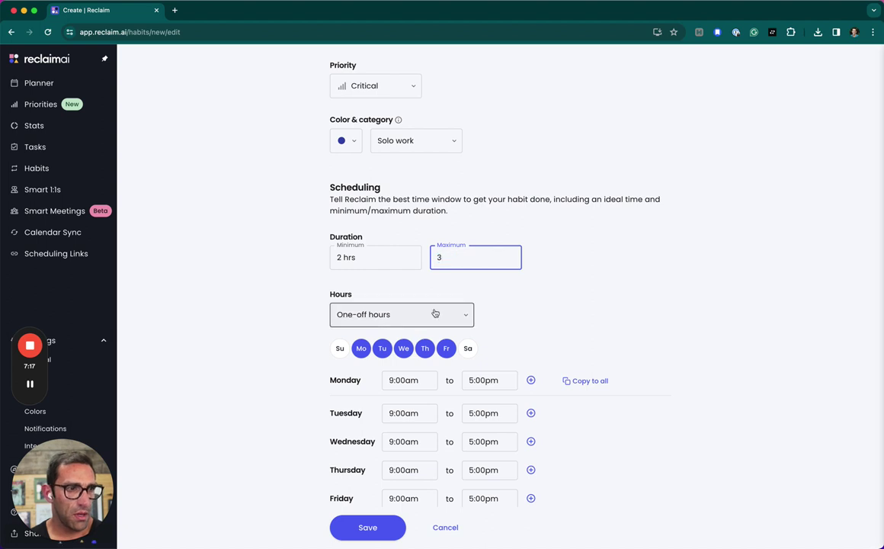
left_click(440, 311)
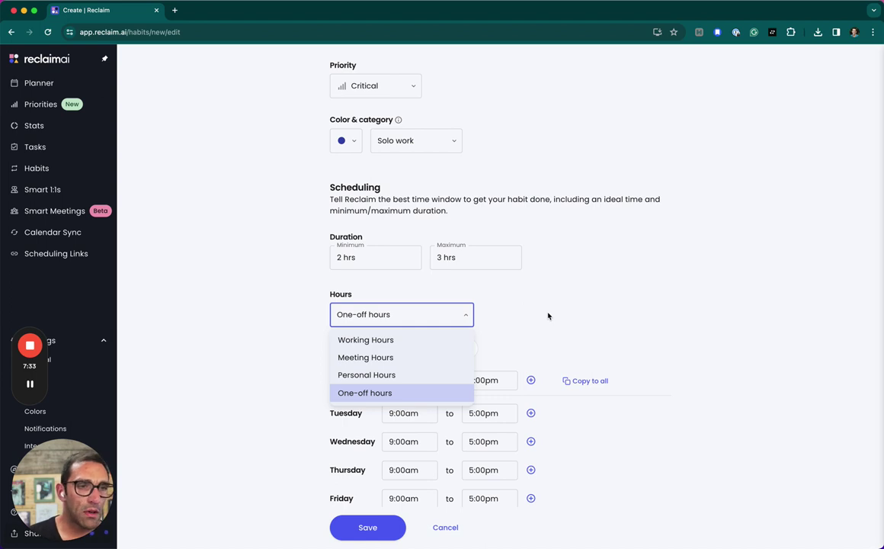
left_click(274, 329)
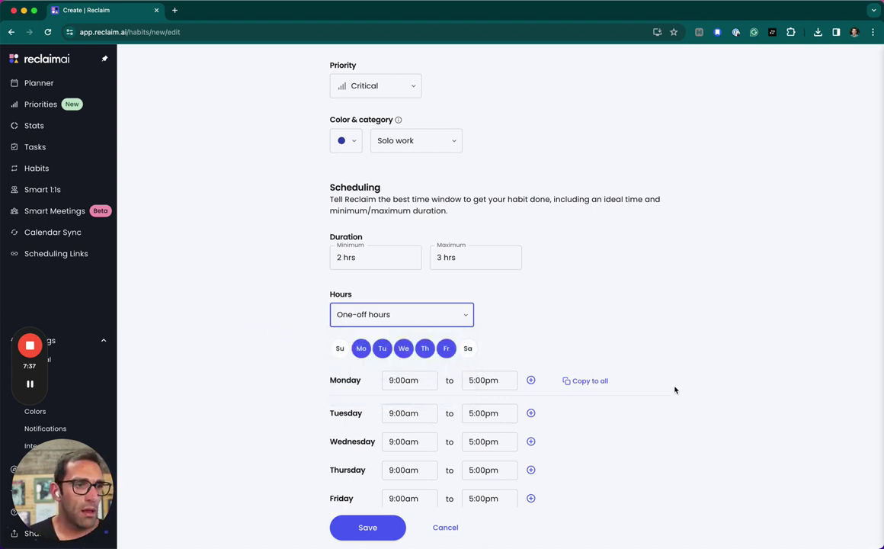
scroll(674, 390, "down", 1)
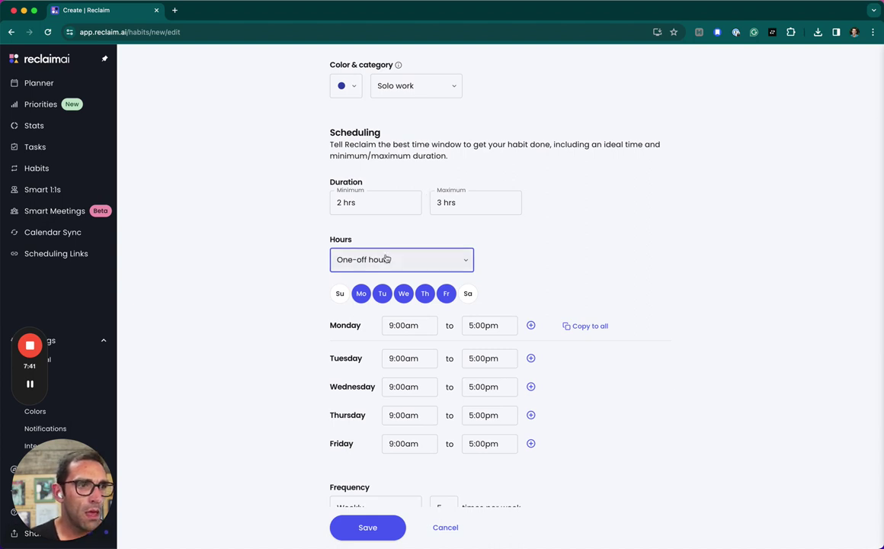
left_click(361, 293)
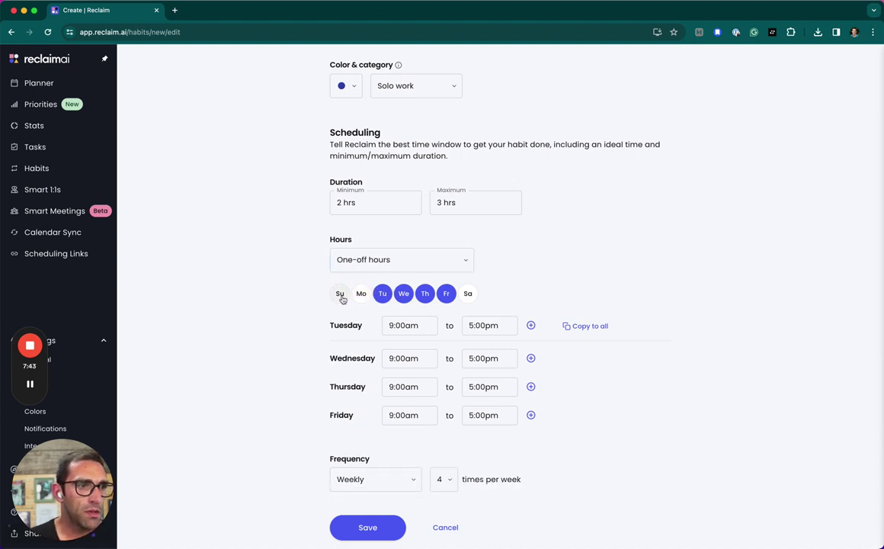
left_click(361, 293)
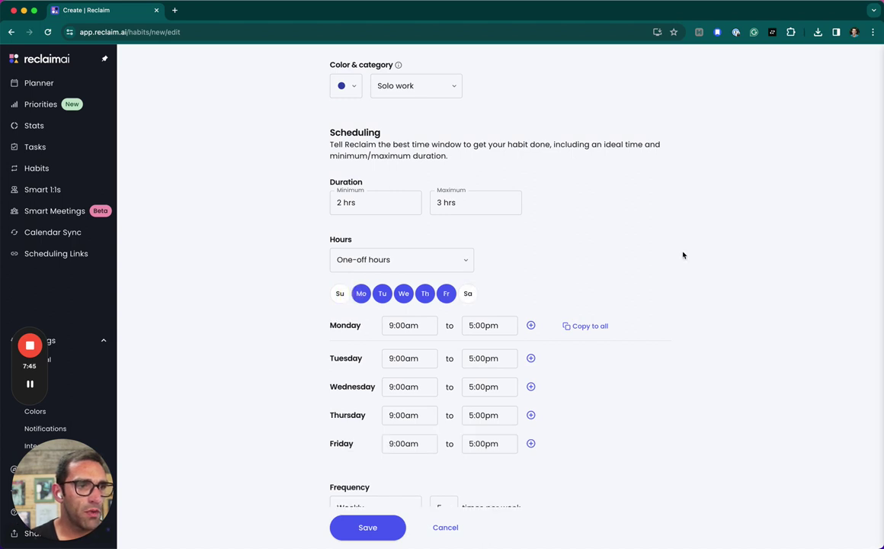
Set the start of the habit's one-off hours to 8:00am for every day from Monday to Friday
scroll(381, 415, "down", 3)
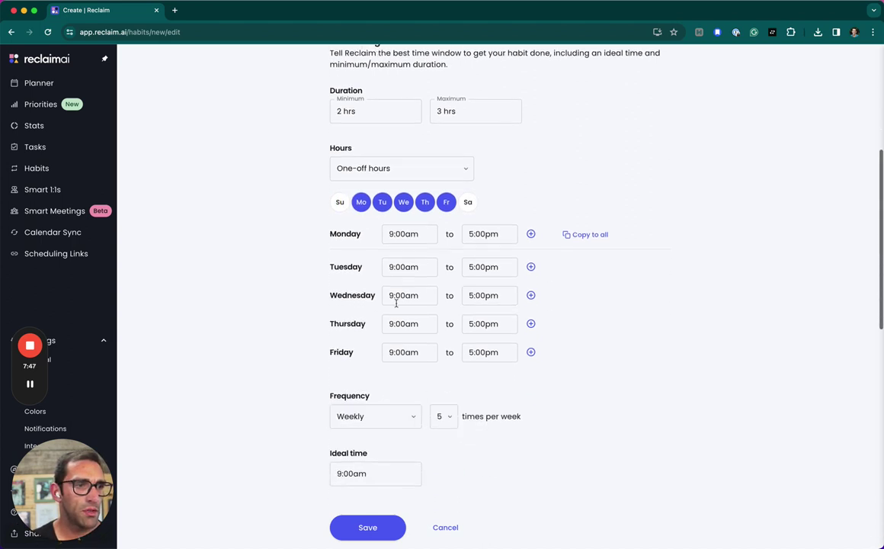
left_click(390, 234)
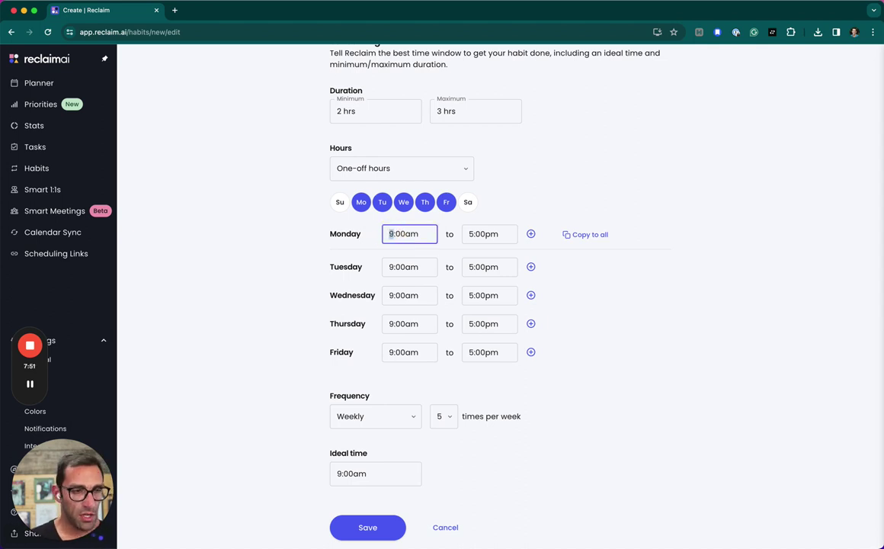
key("Delete")
type("8")
left_click(381, 264)
key("Delete")
type("8")
left_click(378, 296)
key("Delete")
type("8")
left_click(383, 325)
key("Delete")
type("8:")
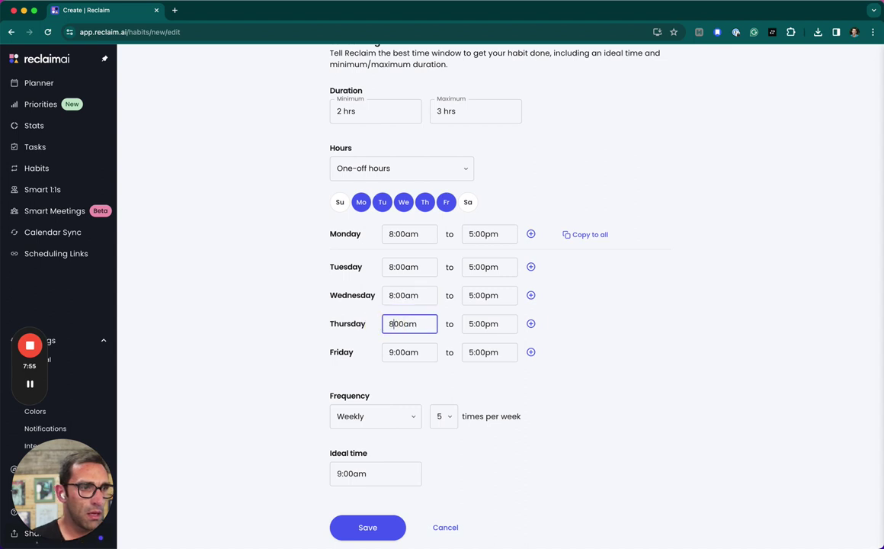
type("8")
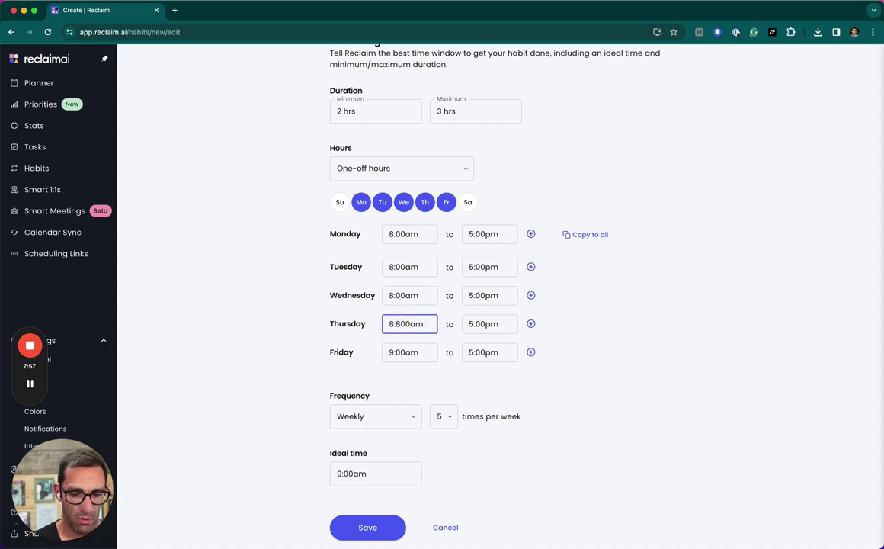
key("BackSpace")
left_click(389, 352)
key("Delete")
type("8")
left_click(612, 377)
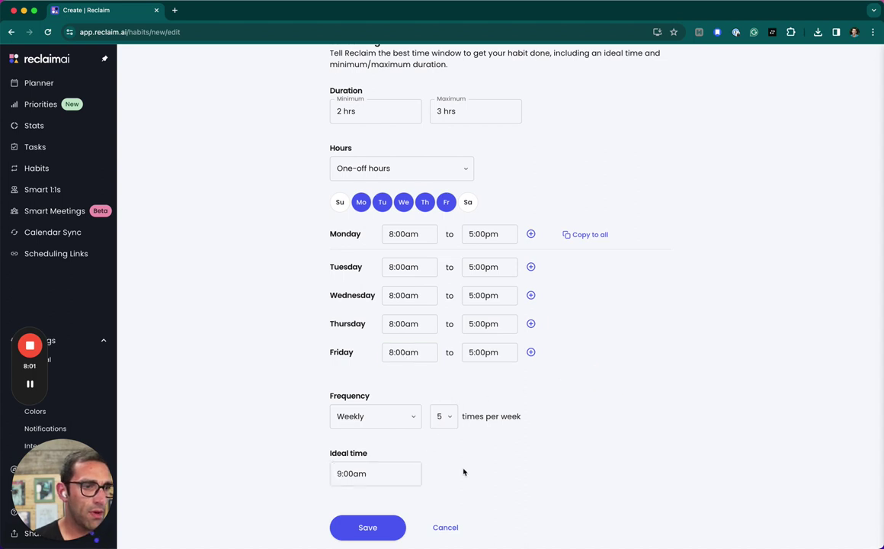
Set the habit's ideal time to 8:00am and review its visibility, time defense and notification options
scroll(463, 471, "down", 4)
left_click(343, 344)
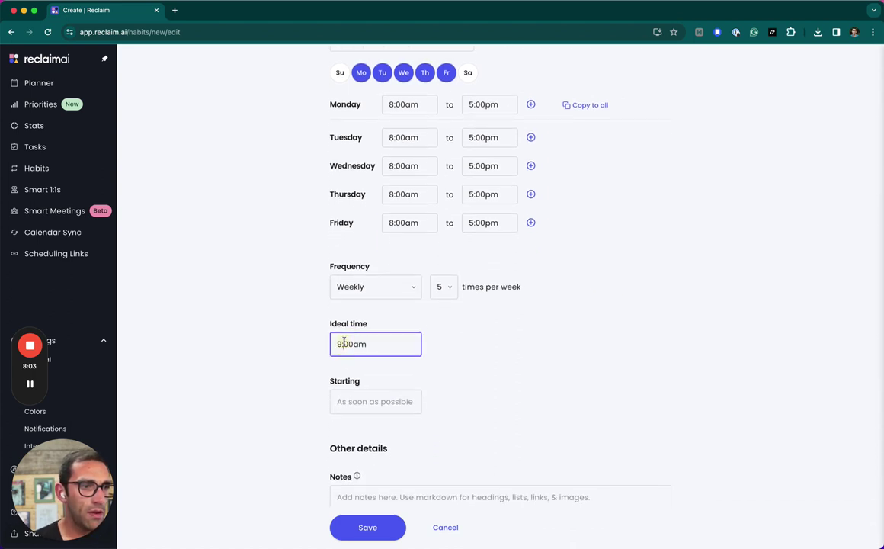
key("BackSpace")
type("8")
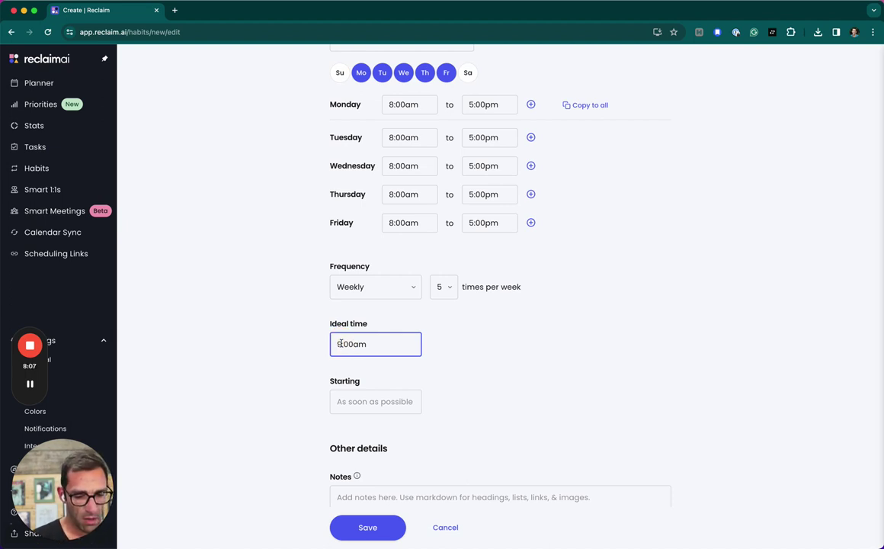
left_click(647, 371)
scroll(648, 370, "down", 7)
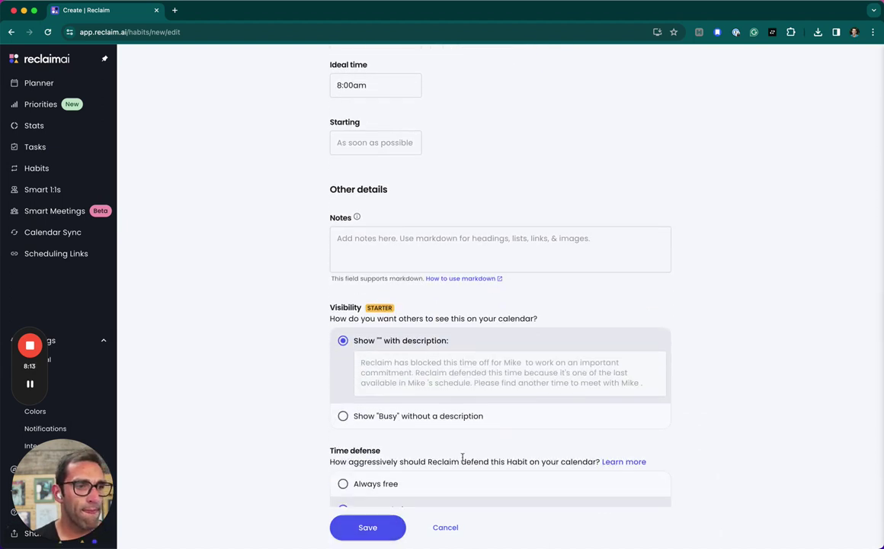
scroll(457, 426, "down", 4)
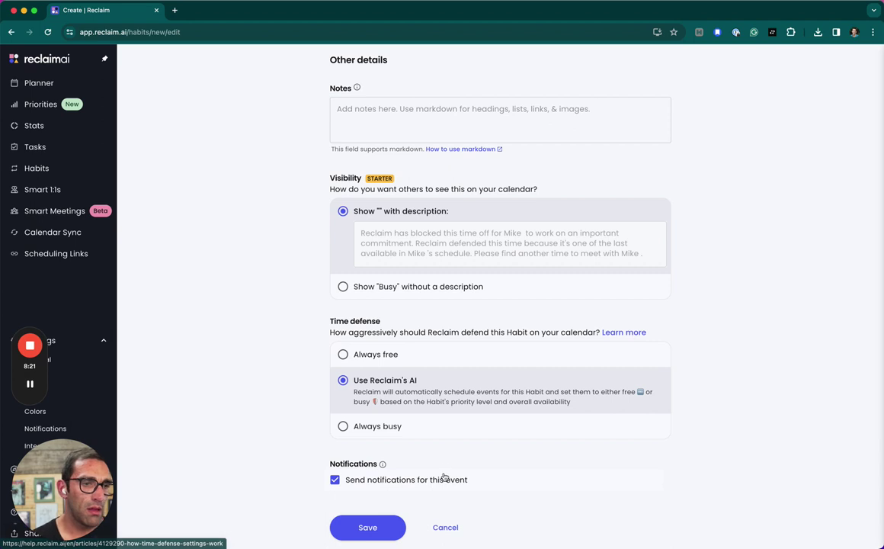
Compare the Always busy and Use Reclaim's AI time defense options, keep Use Reclaim's AI, and read the help article on time defense settings
left_click(425, 439)
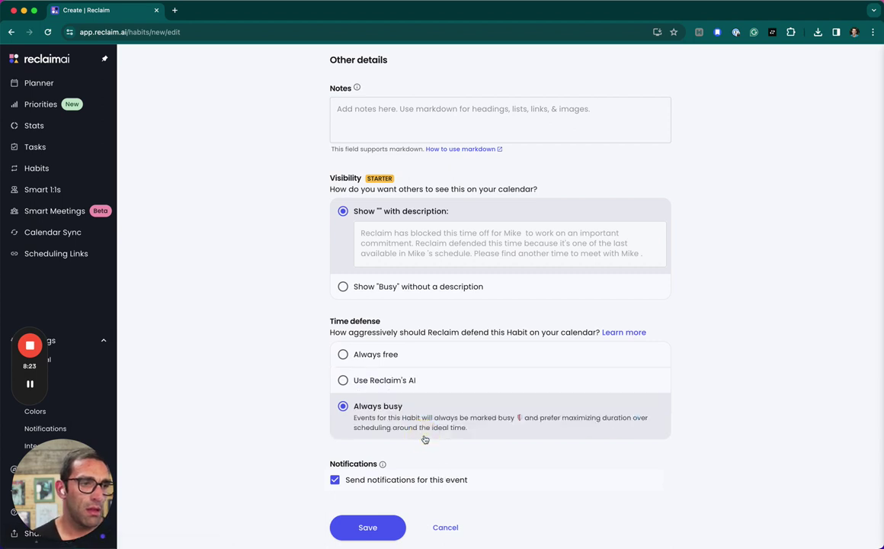
left_click(521, 379)
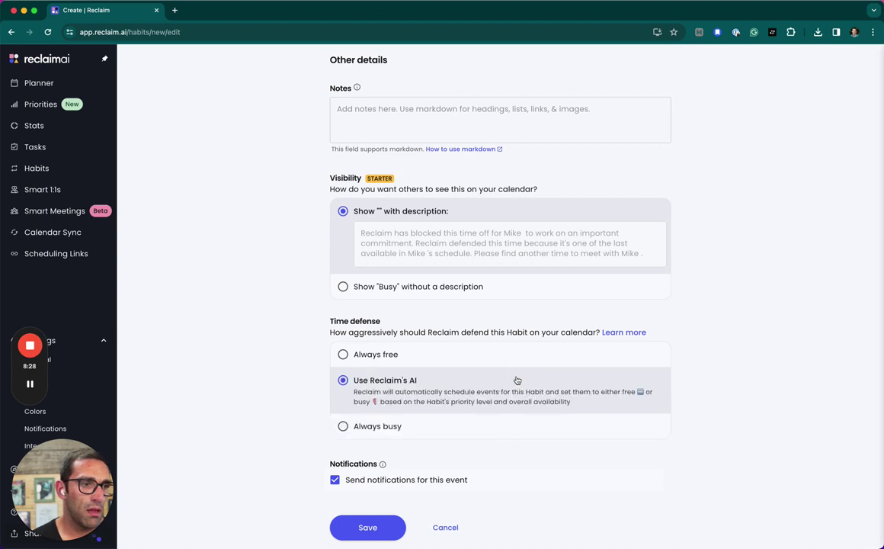
left_click(624, 333)
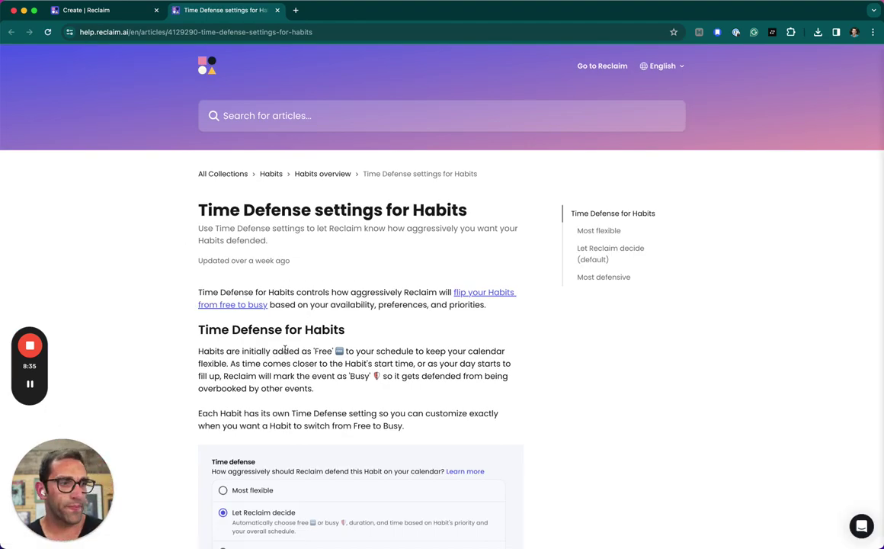
scroll(285, 349, "down", 5)
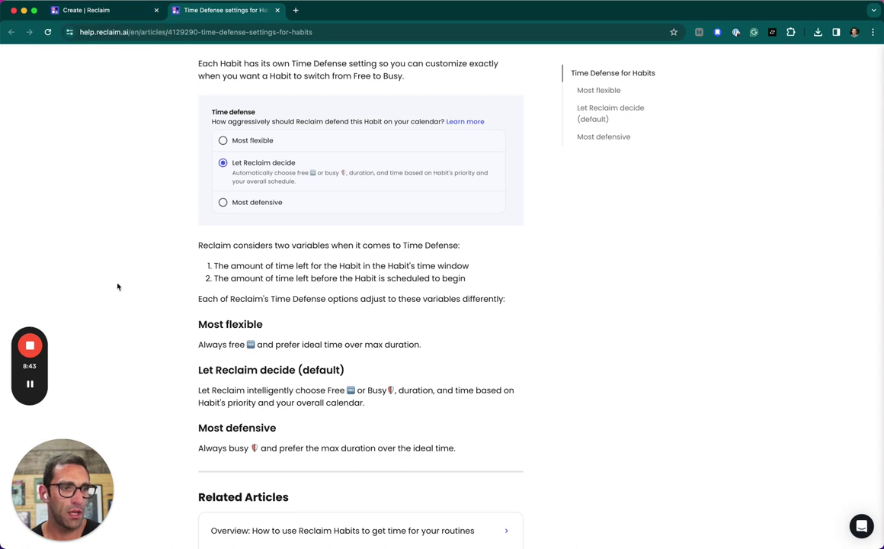
left_click(115, 10)
Title the new habit Deep Work, save it, and review its upcoming sessions
scroll(637, 338, "down", 2)
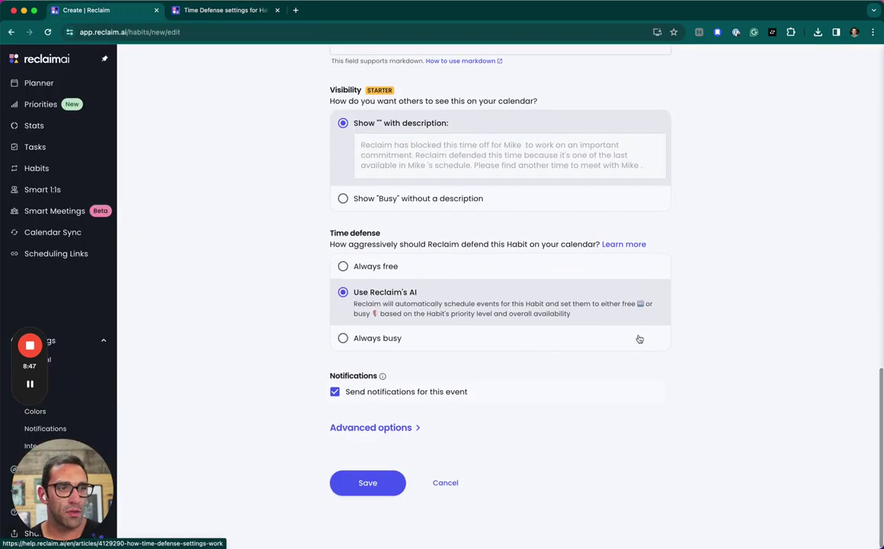
left_click(366, 491)
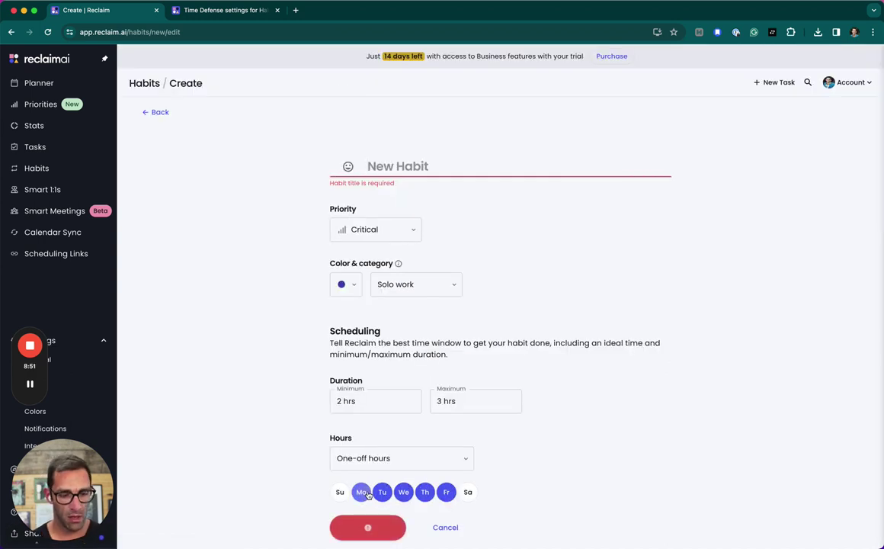
type("Deep Work")
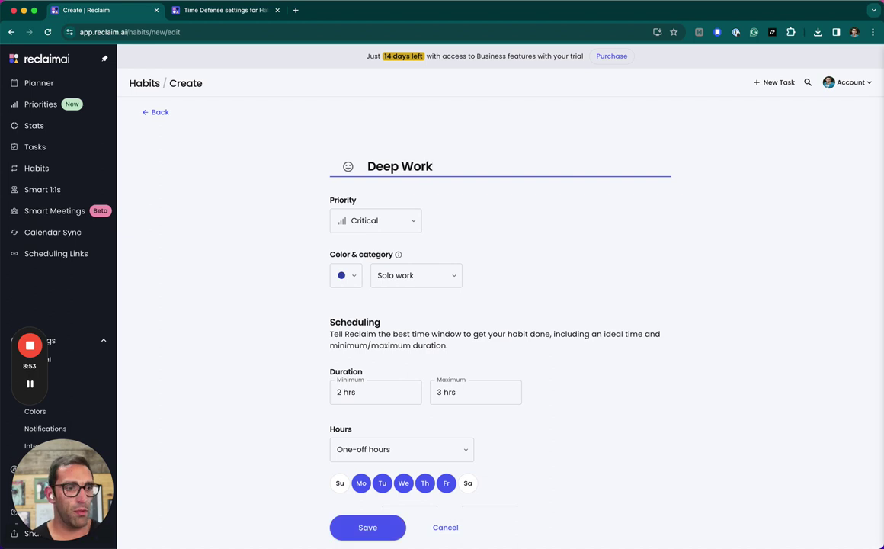
left_click(381, 525)
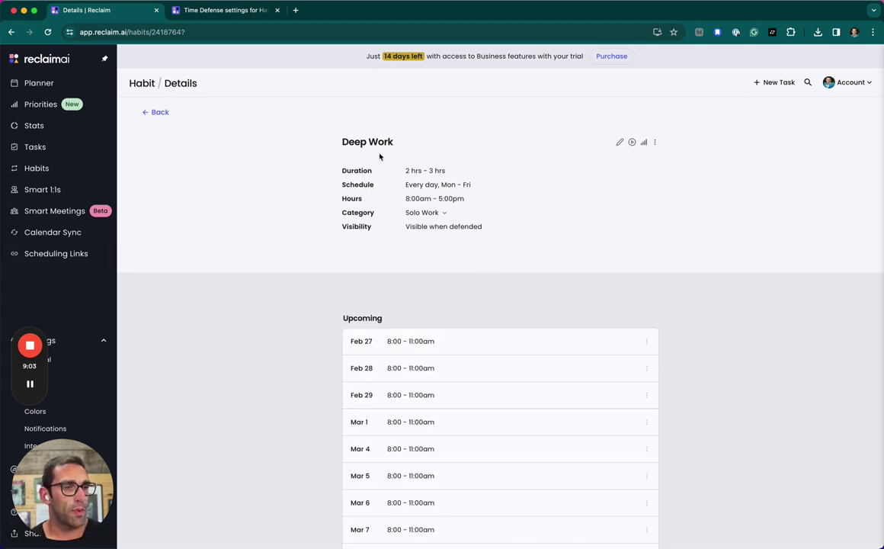
scroll(464, 341, "down", 3)
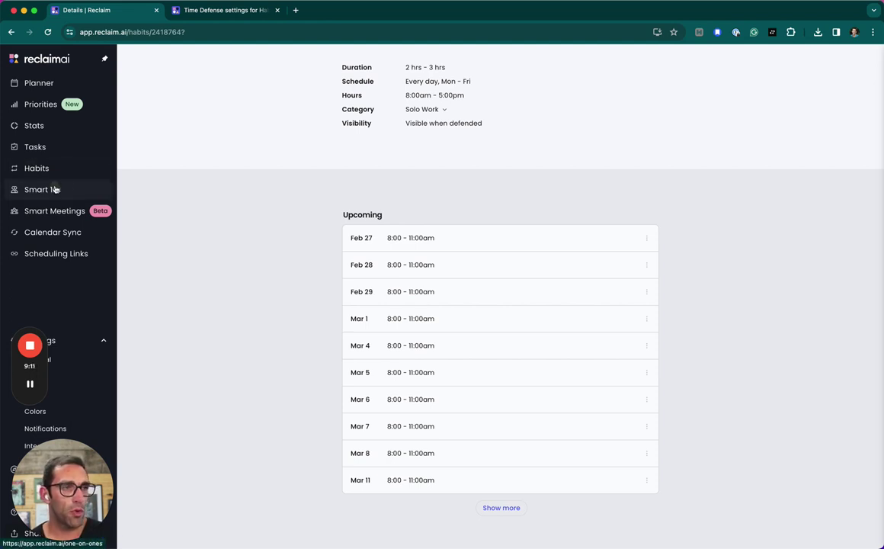
Examine the attendee, title, scheduling and videoconferencing options of a new Smart 1:1, and look at the Smart Meetings page
left_click(42, 189)
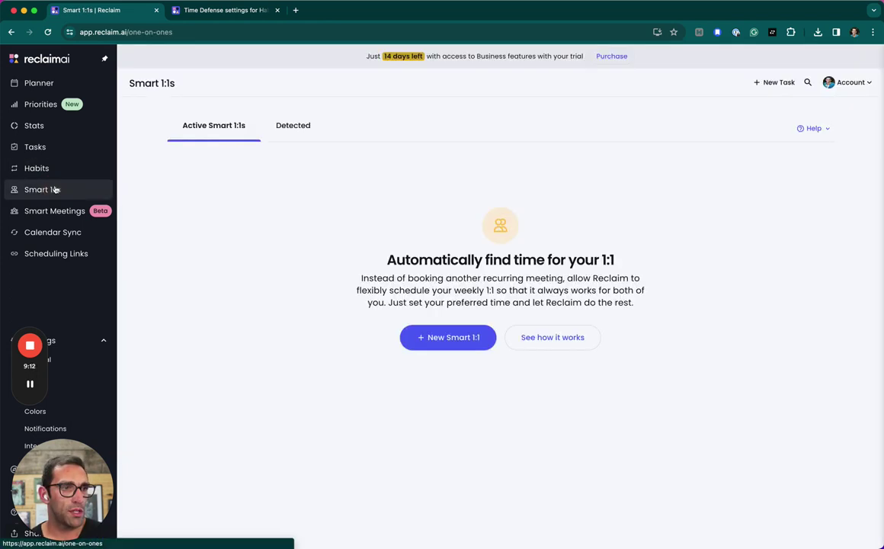
left_click(464, 344)
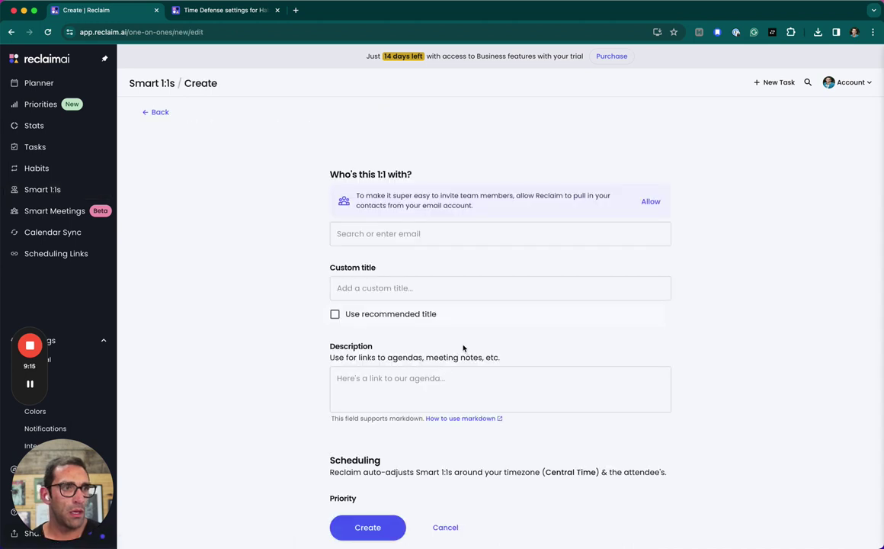
left_click(419, 231)
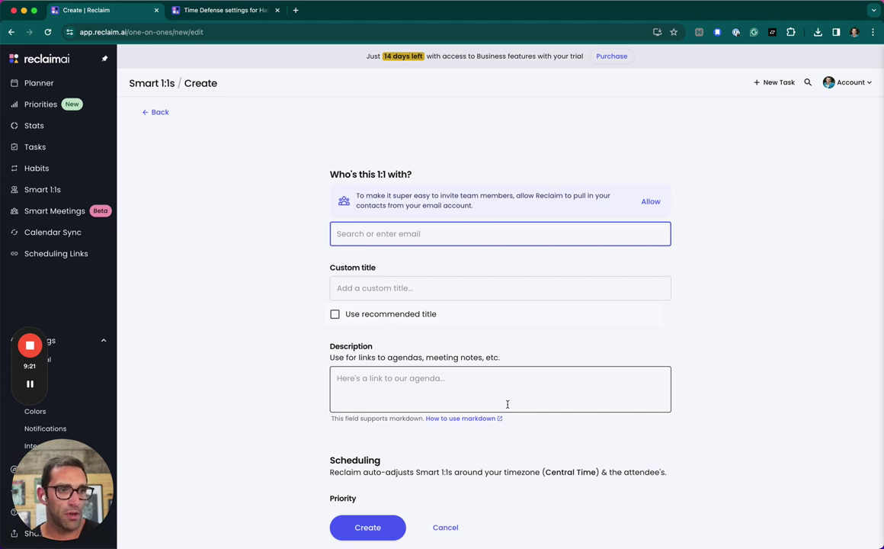
scroll(484, 398, "down", 3)
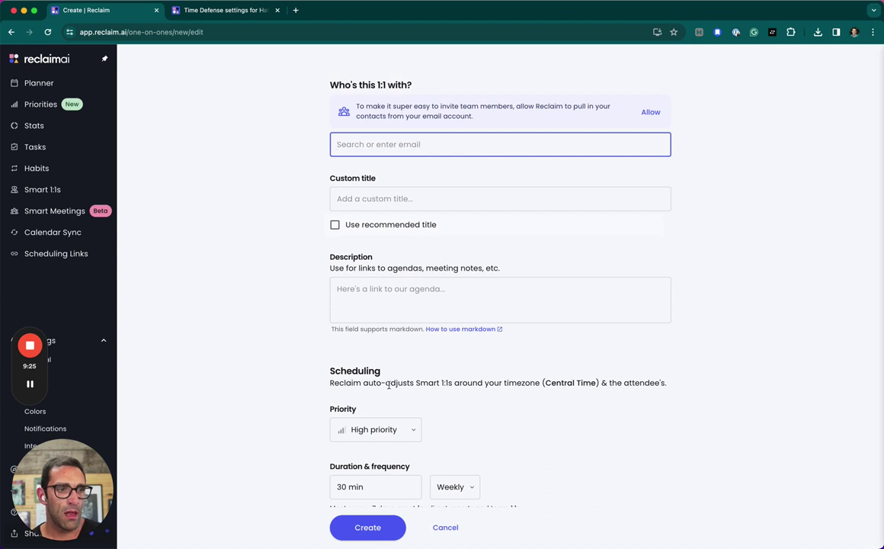
scroll(367, 443, "down", 6)
scroll(367, 443, "down", 2)
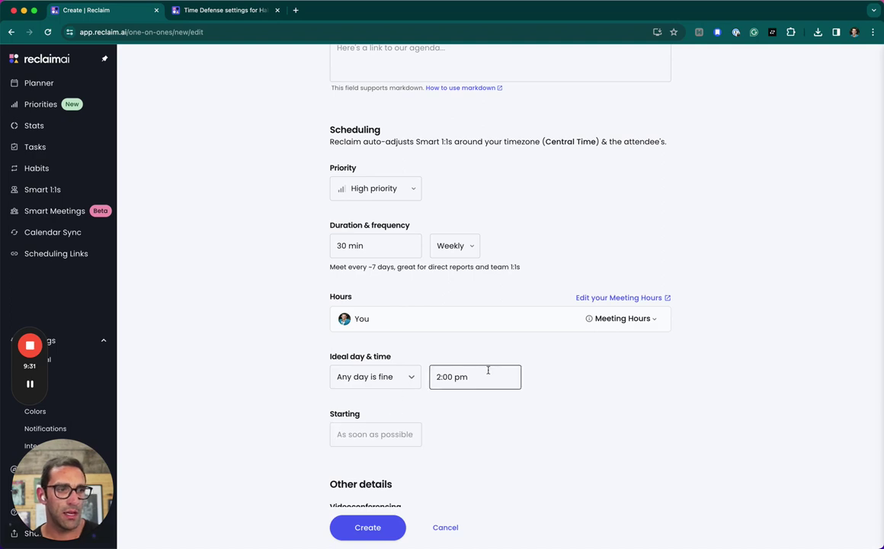
scroll(428, 491, "down", 6)
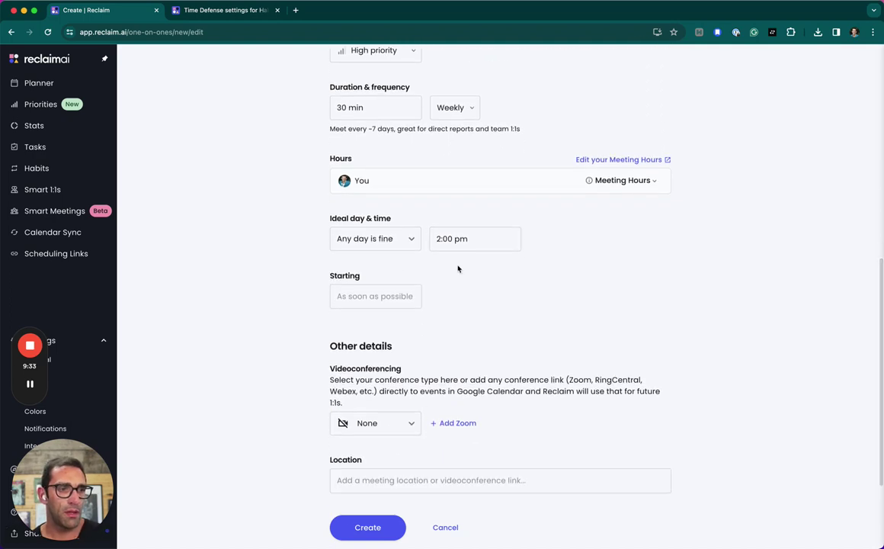
scroll(235, 372, "up", 10)
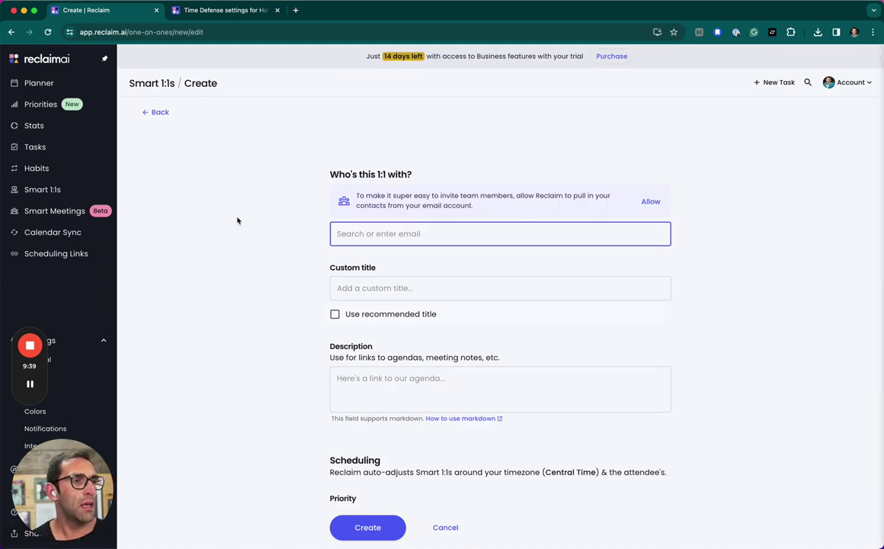
left_click(62, 220)
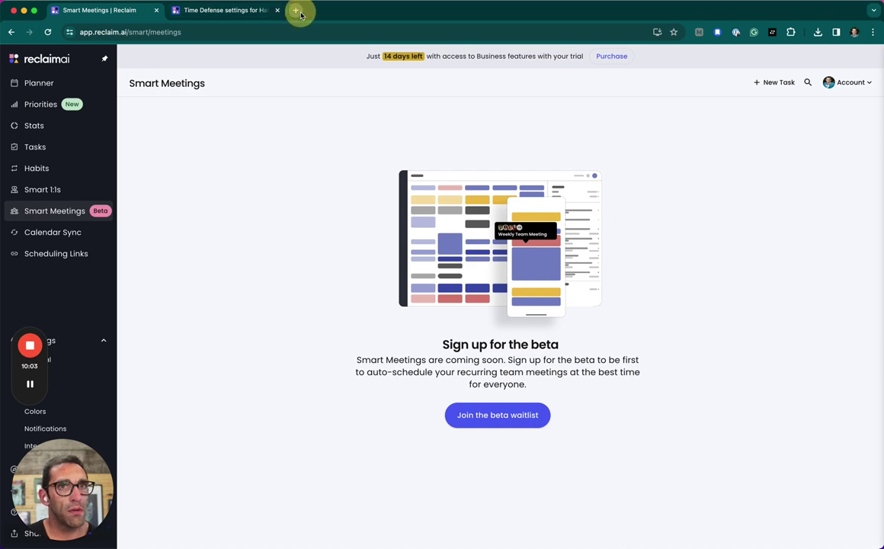
Open Google Calendar in a new browser tab and view the weekly calendar of the first alternative signed-in account
left_click(300, 11)
type("cale")
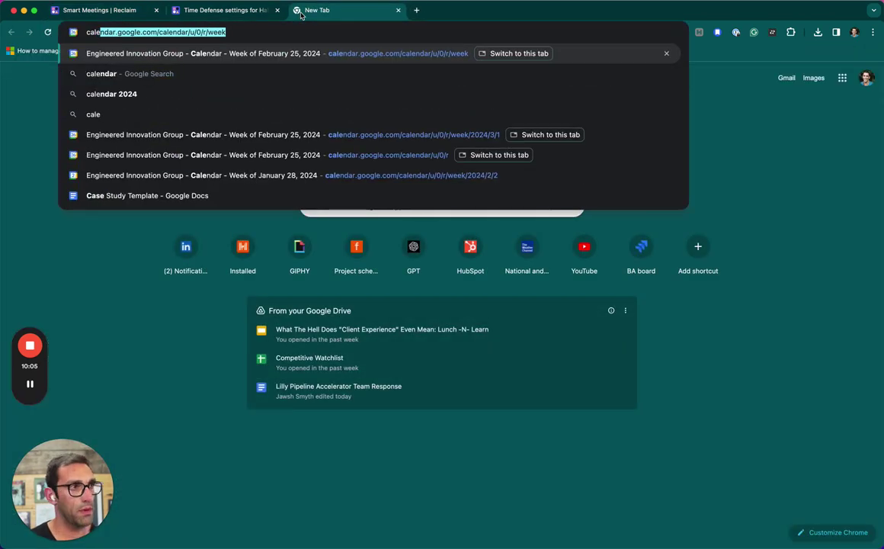
key("Return")
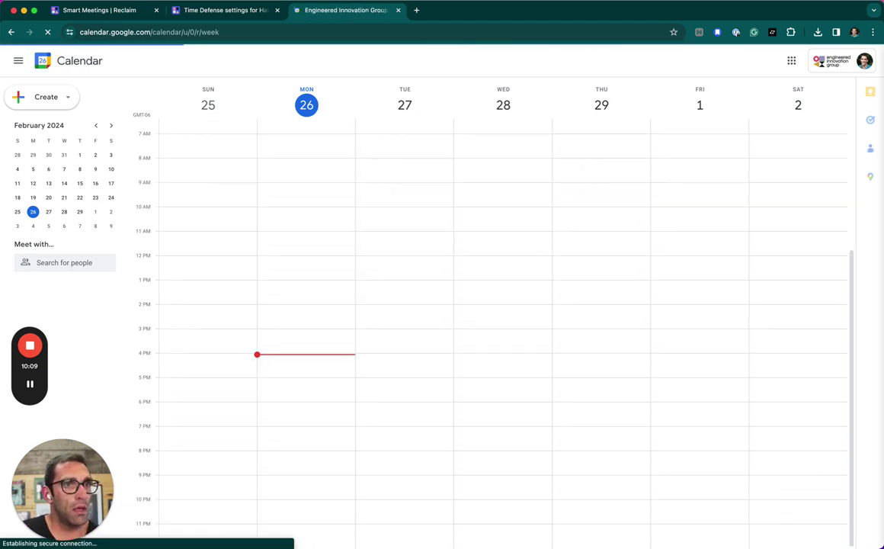
left_click(864, 60)
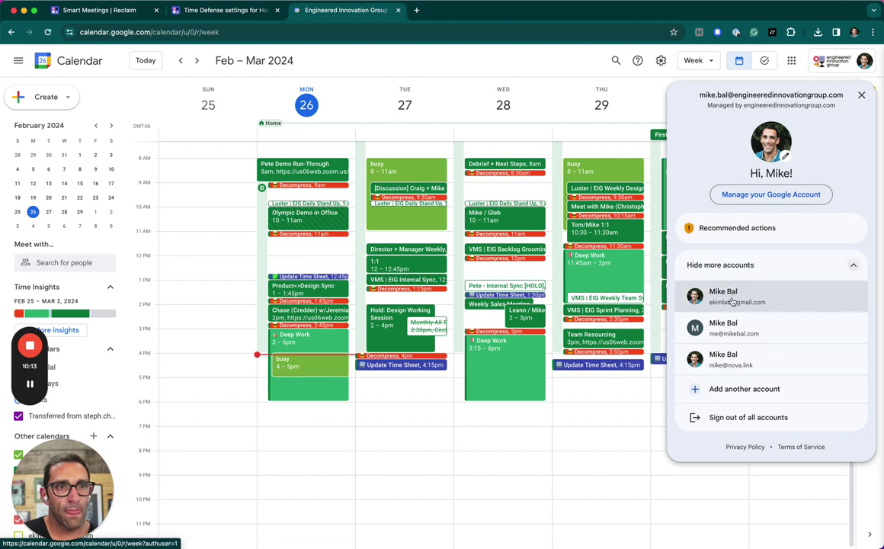
left_click(732, 297)
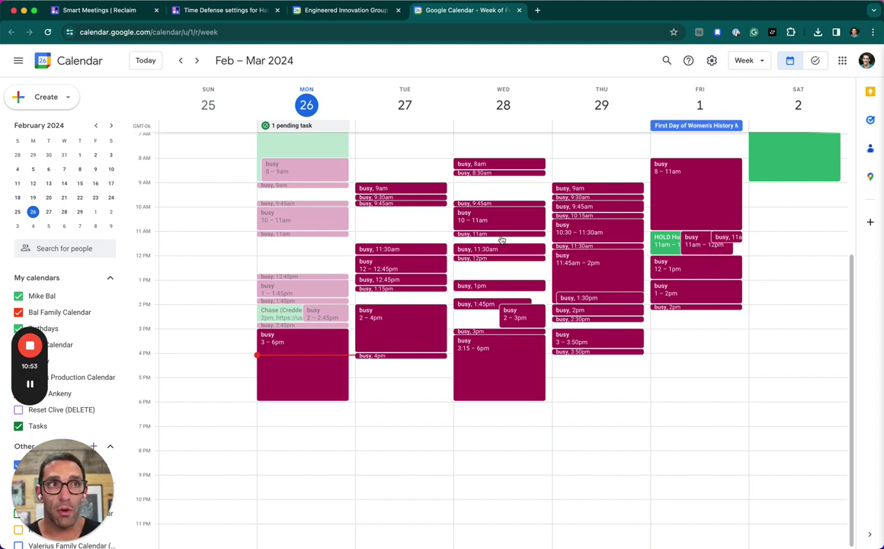
Return to Reclaim and examine how the Deep Work habit is placed in the planner's current week
left_click(105, 10)
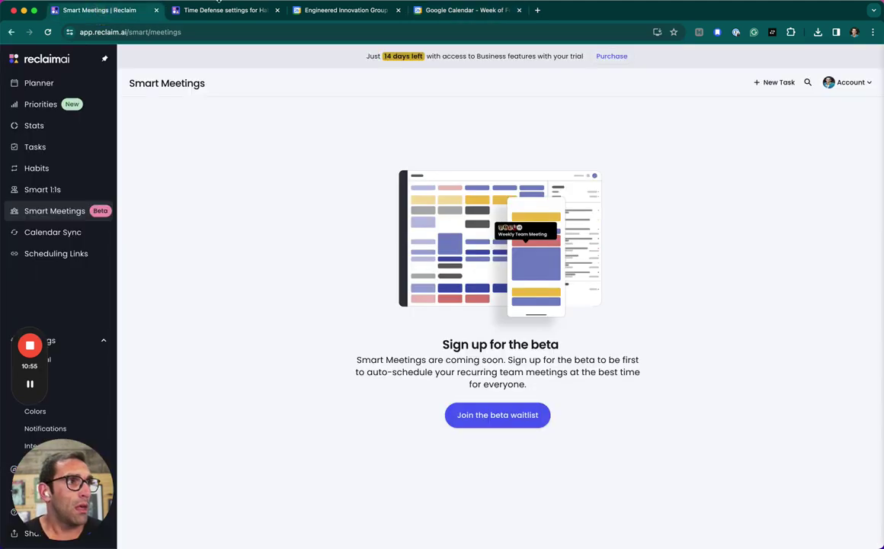
left_click(206, 10)
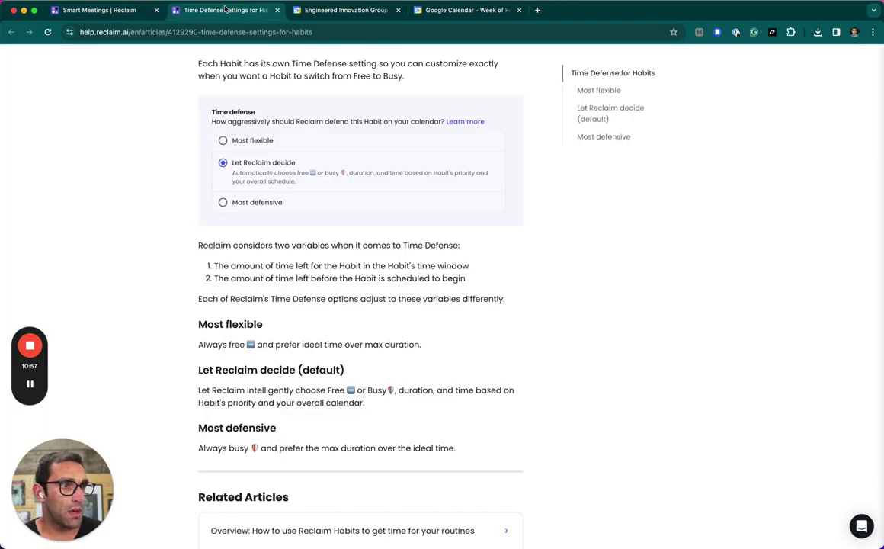
left_click(151, 9)
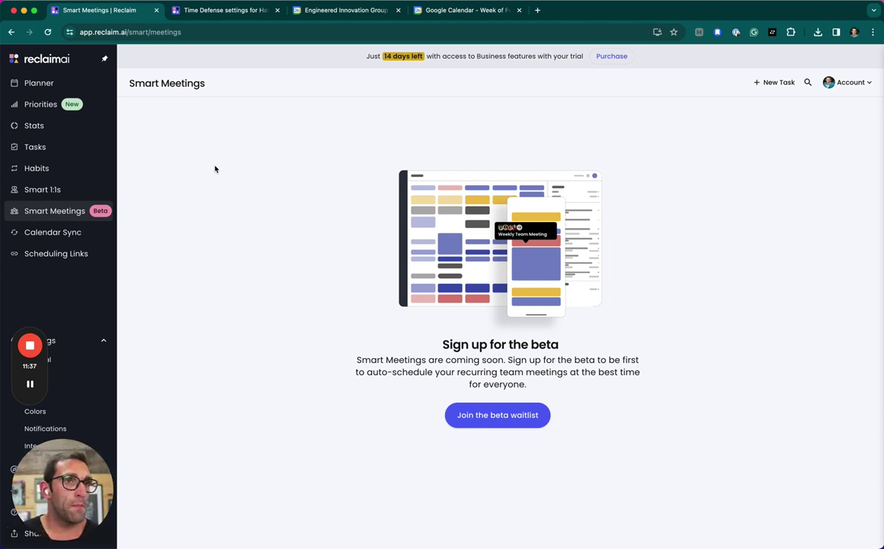
left_click(38, 82)
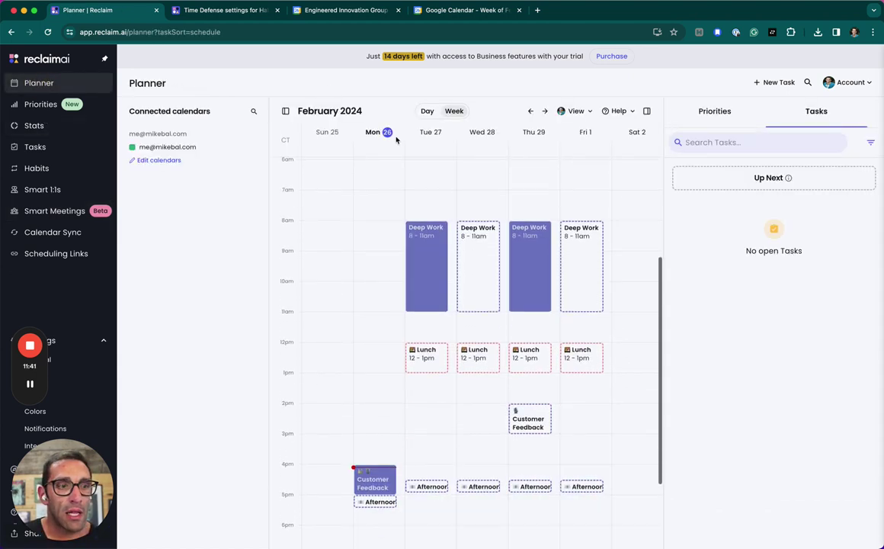
scroll(576, 305, "up", 3)
scroll(576, 304, "down", 2)
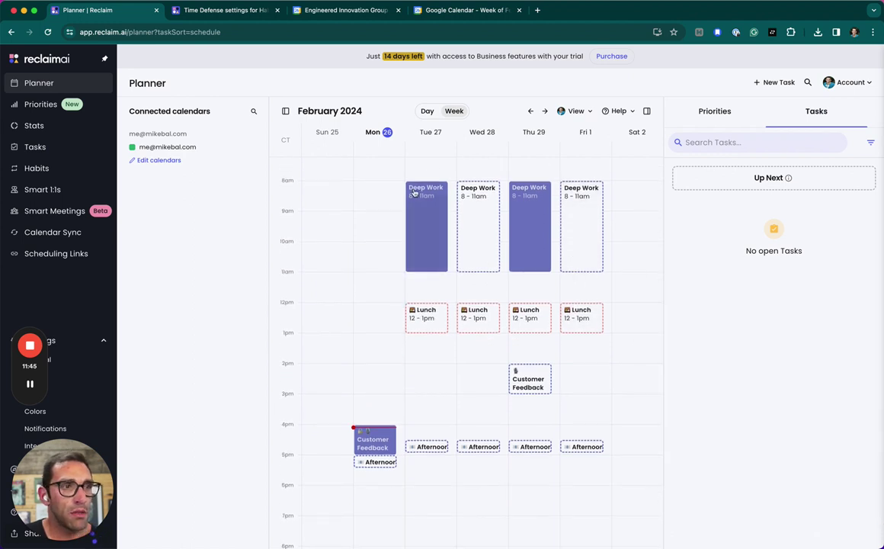